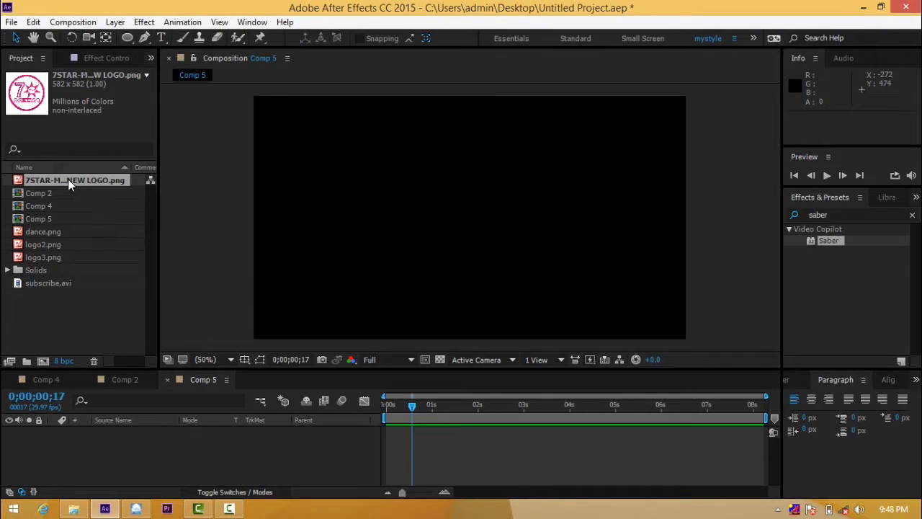
Add the 7STAR NEW LOGO.png footage to Comp 5 as a layer and move the playhead to 0;00;04;00.
drag(68, 179, 193, 435)
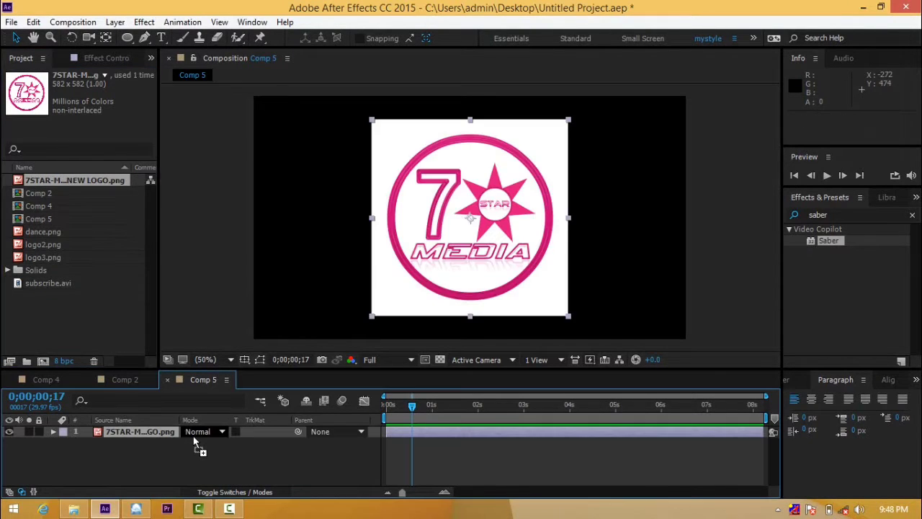
click(415, 406)
drag(442, 411, 569, 420)
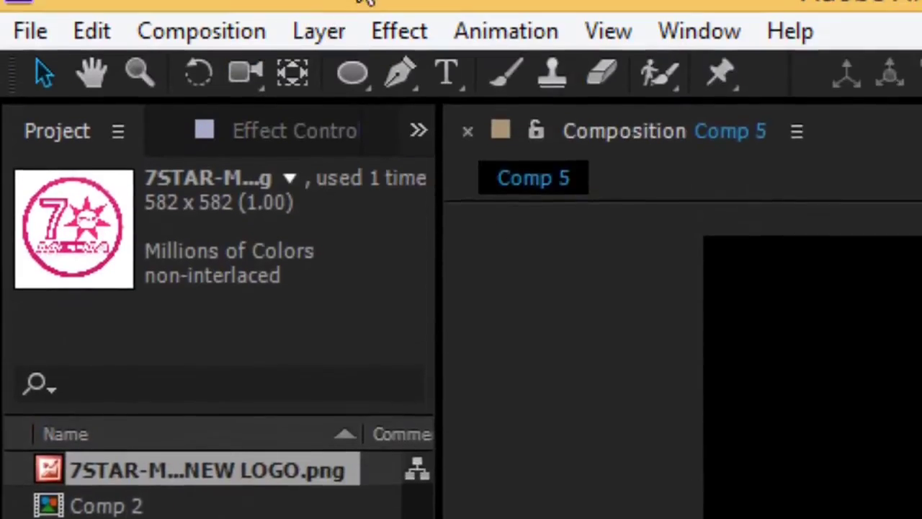
Start Auto-trace on the logo layer with the time span set to Current Frame.
click(318, 29)
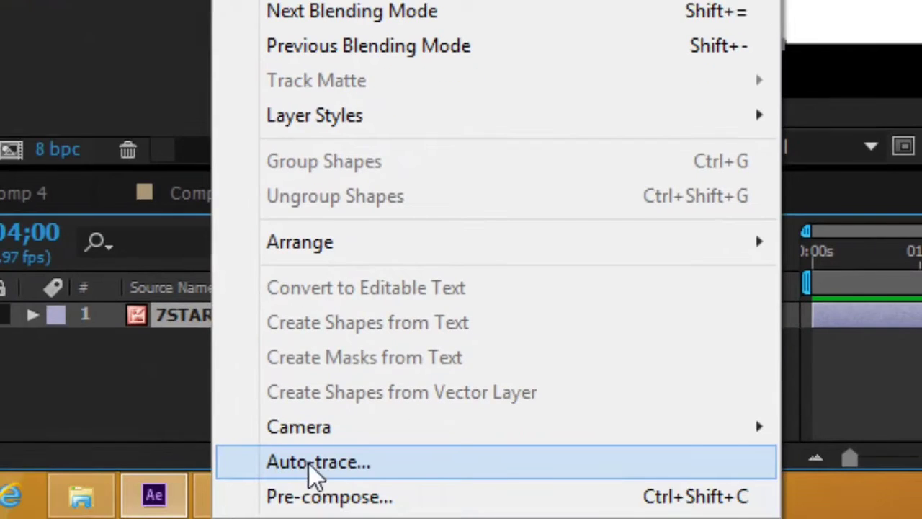
click(316, 462)
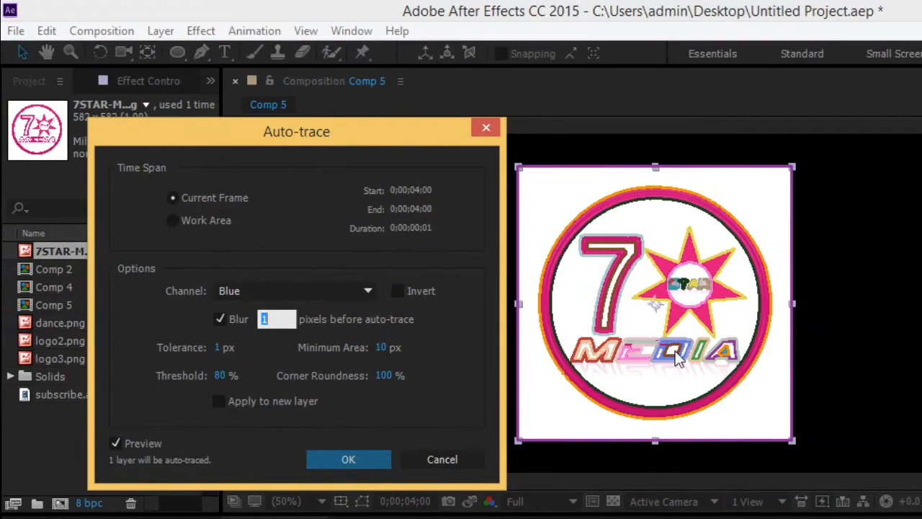
click(178, 197)
Compare the Auto-trace previews for the Red and Green channels, and set the channel back to Blue.
click(238, 290)
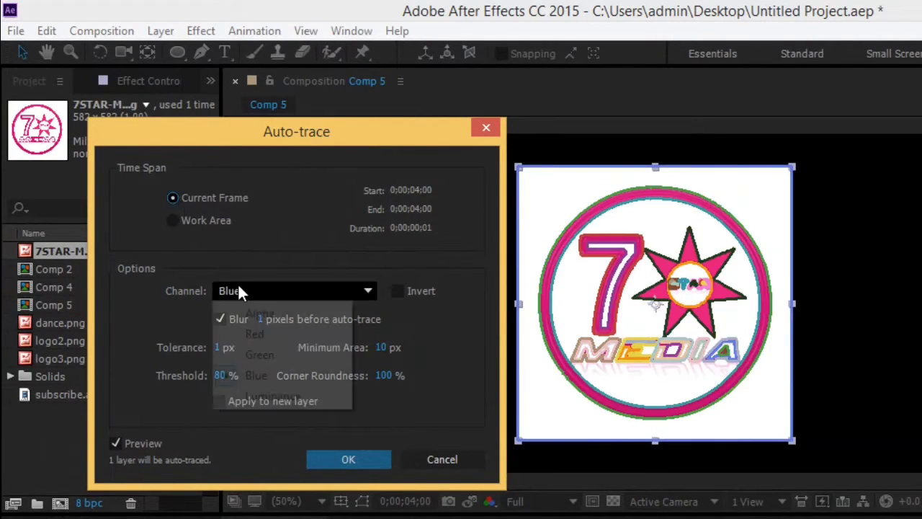
click(250, 342)
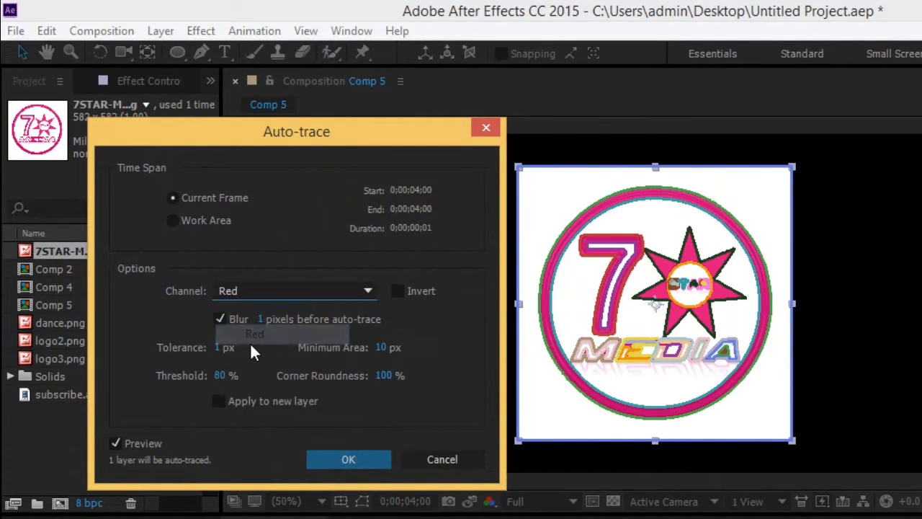
click(266, 299)
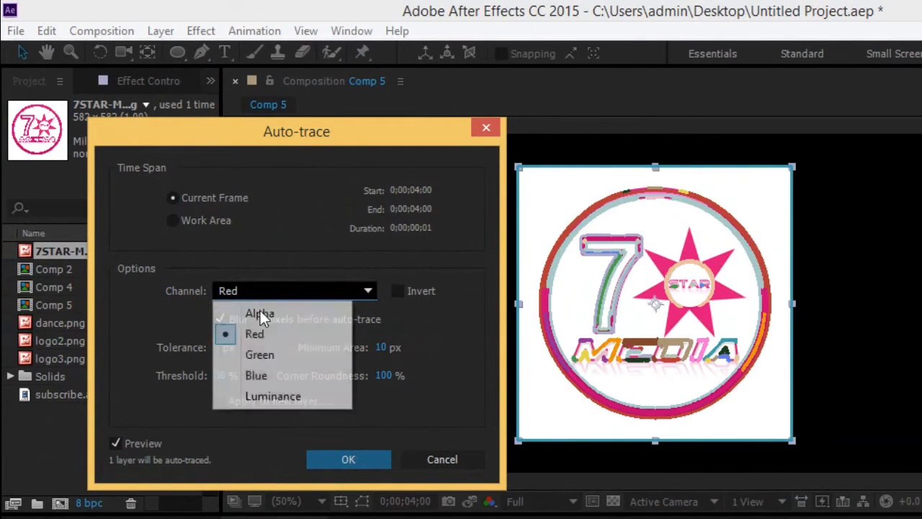
click(259, 353)
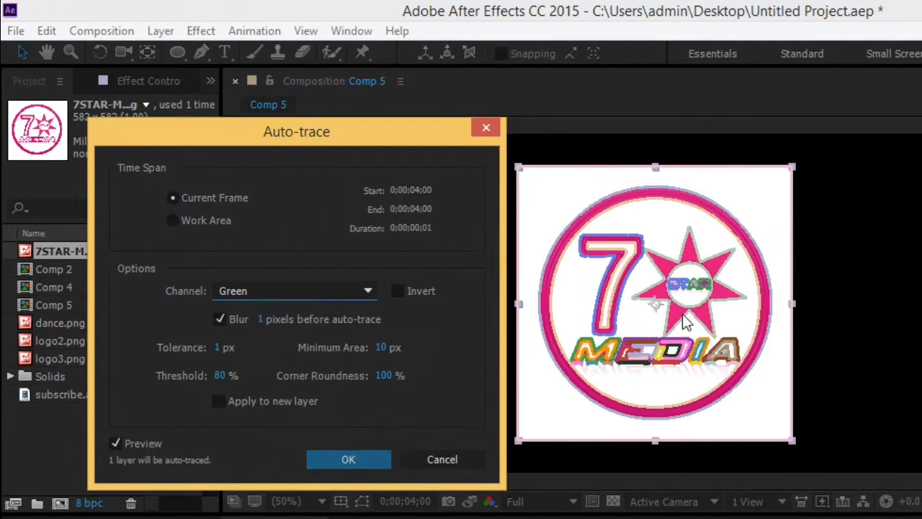
click(304, 292)
click(298, 374)
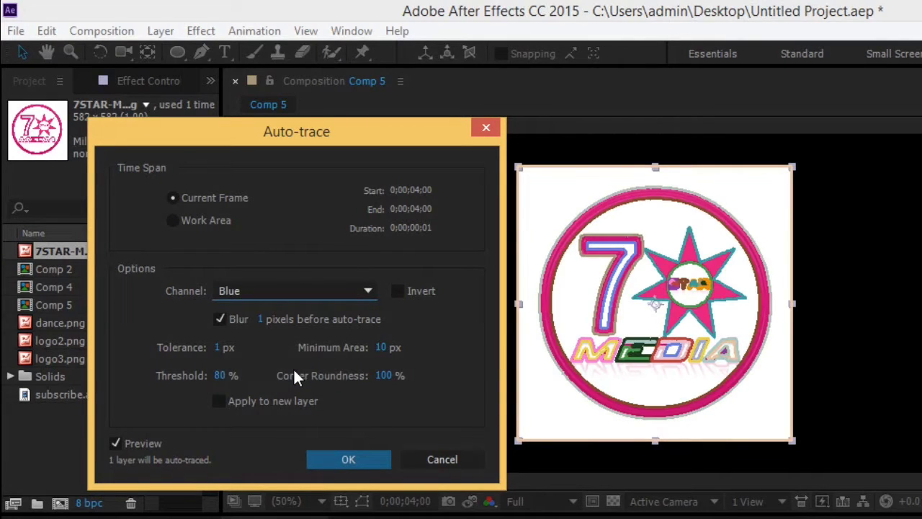
Try an Auto-trace threshold of 92%, and set it back to 80%.
click(220, 376)
text(92)
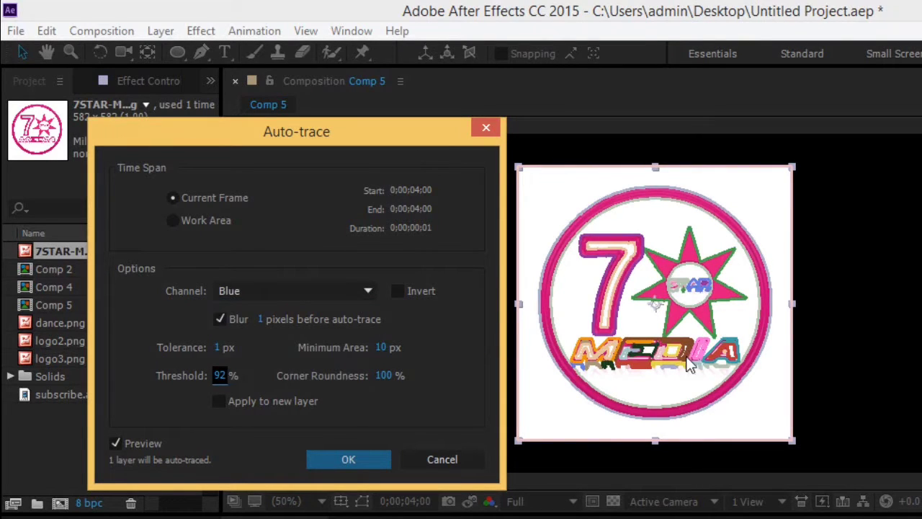
click(221, 375)
text(80)
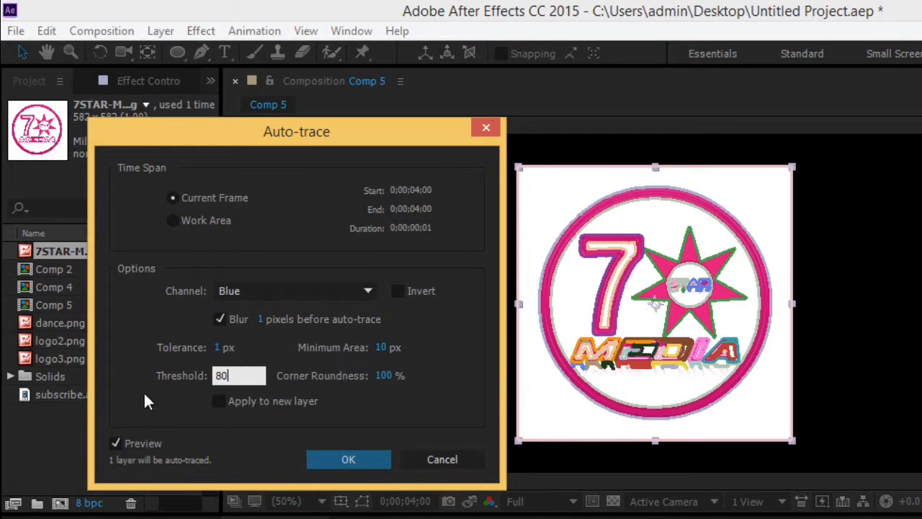
key(Return)
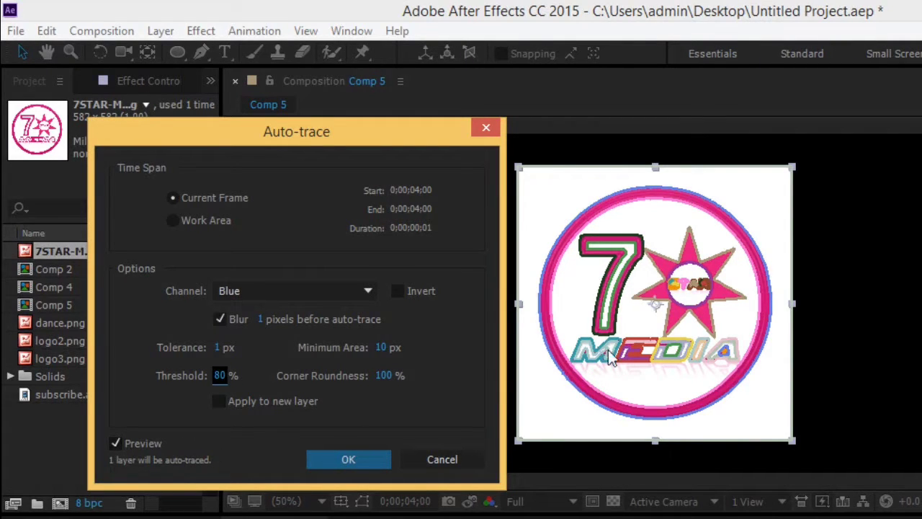
Apply the Auto-trace to the logo layer and show the mask outlines in the composition view.
click(349, 458)
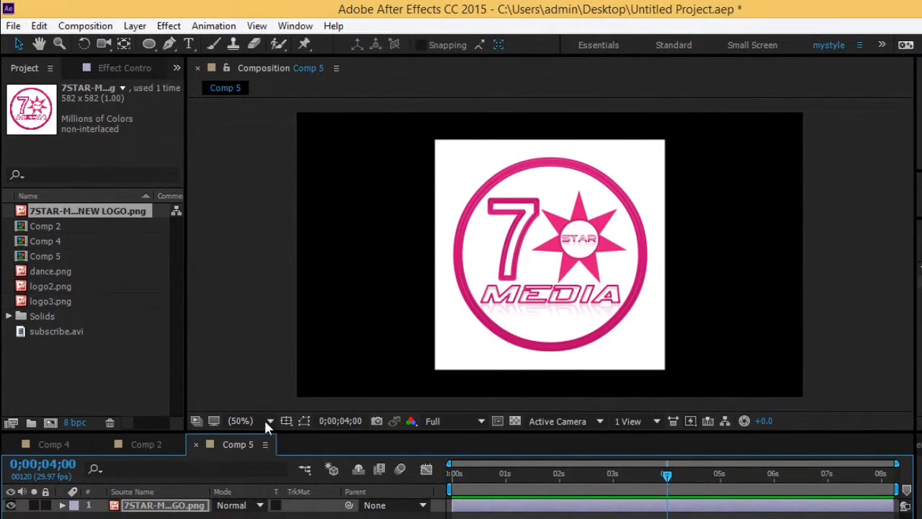
click(304, 422)
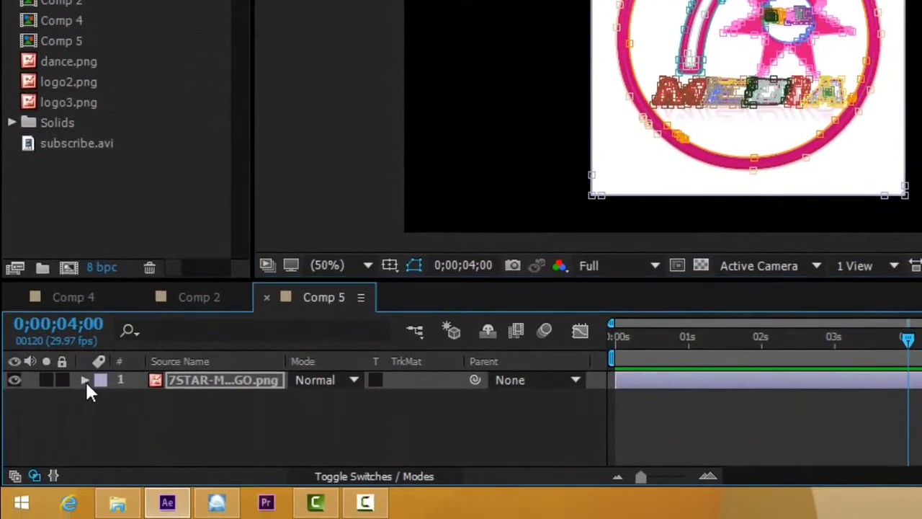
Expand the logo layer's Masks group and review the list of traced masks.
click(63, 504)
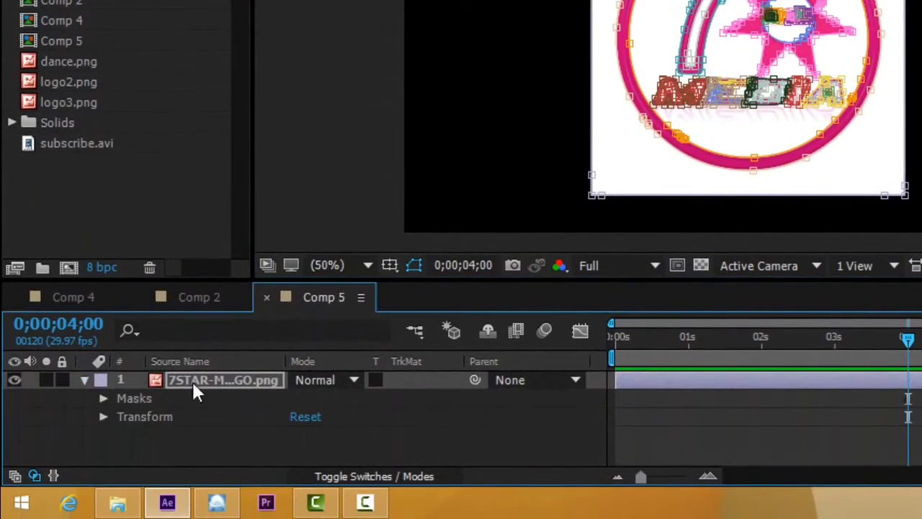
click(103, 398)
scroll(103, 404, down, 1)
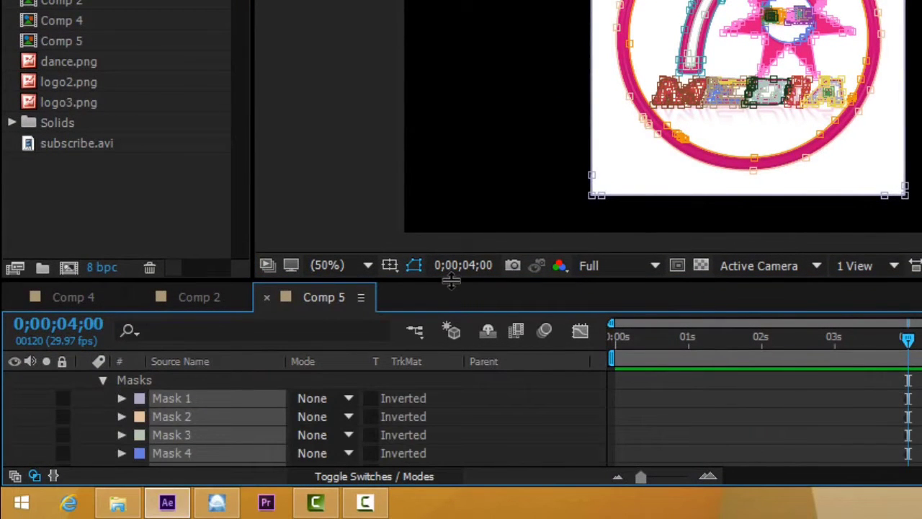
drag(451, 281, 540, 0)
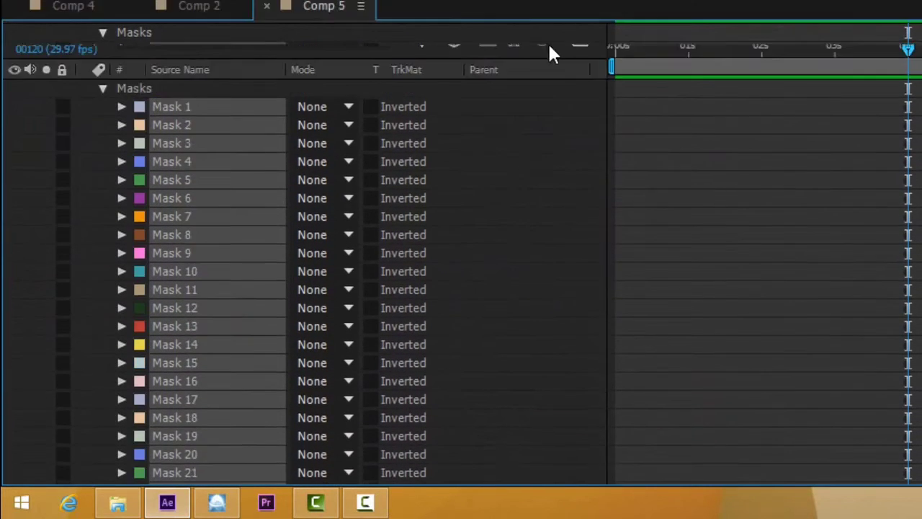
drag(548, 51, 544, 283)
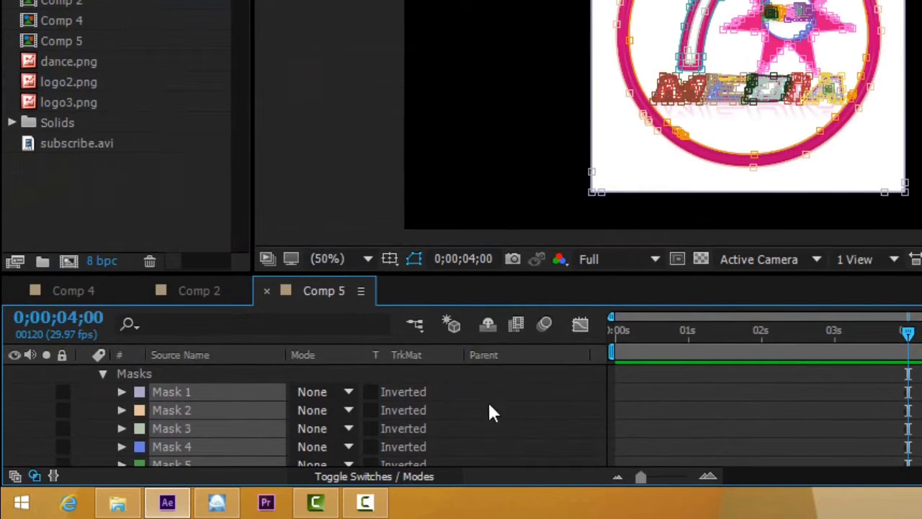
Delete the vertices of the square outline around the logo, Mask 1, until the whole mask is removed.
click(37, 392)
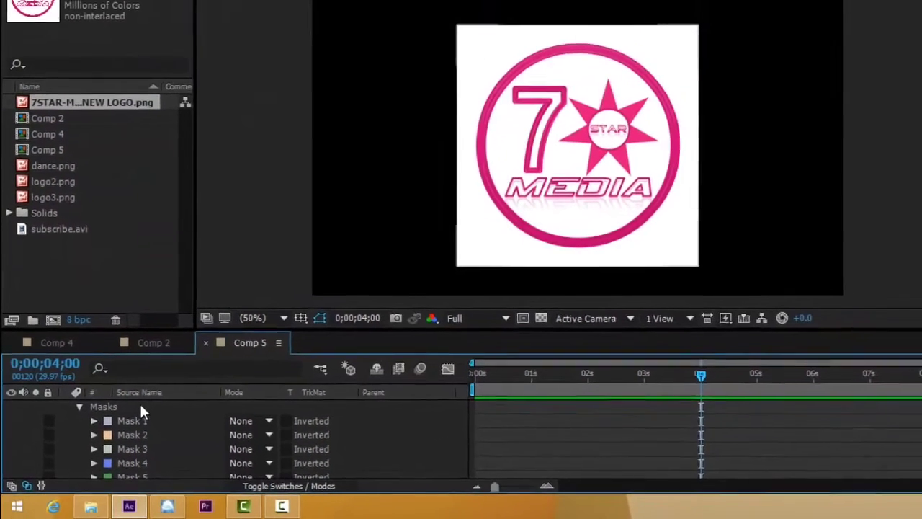
click(141, 408)
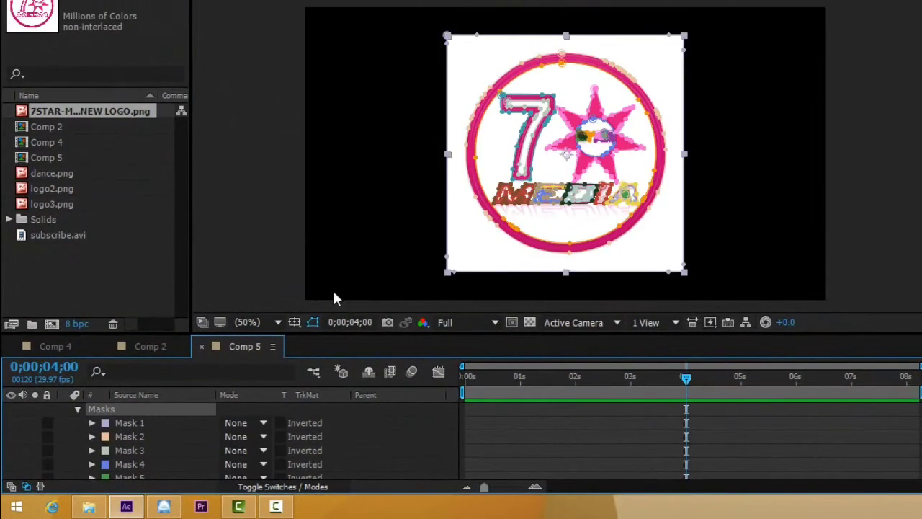
click(566, 279)
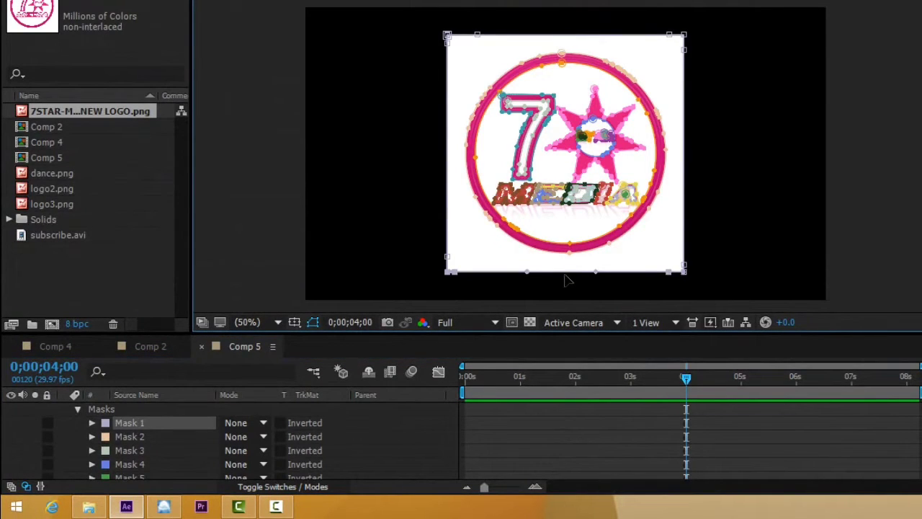
key(Delete)
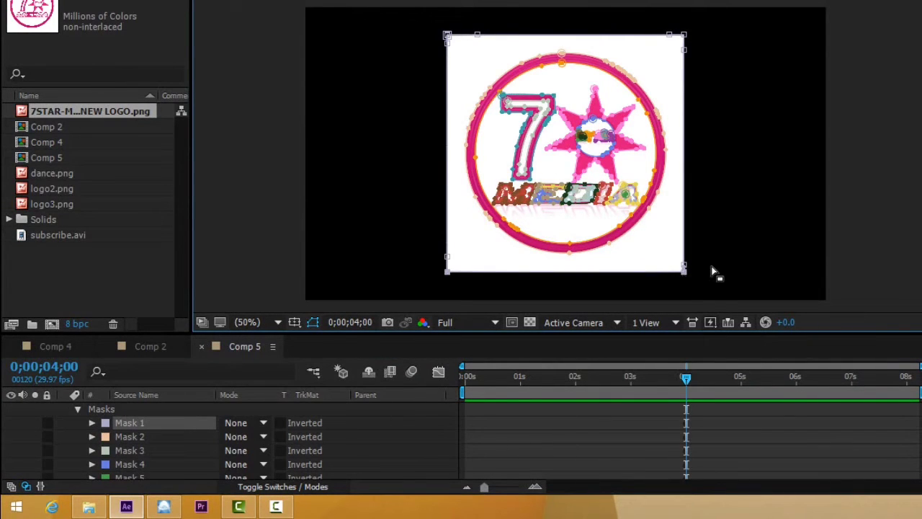
key(Delete)
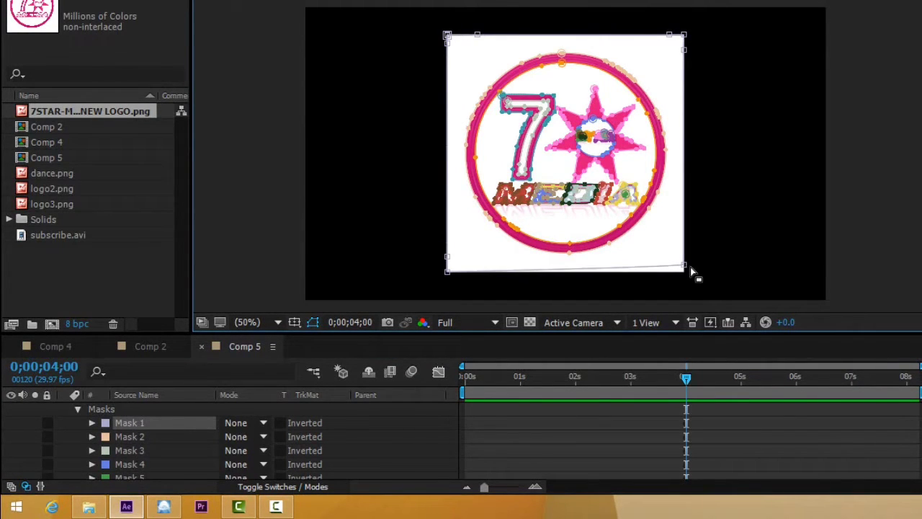
click(682, 265)
key(Delete)
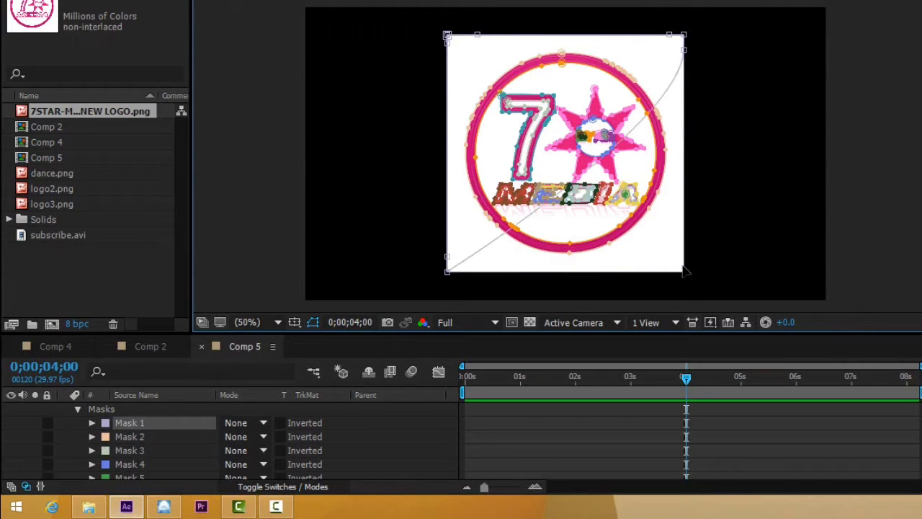
click(447, 256)
key(Delete)
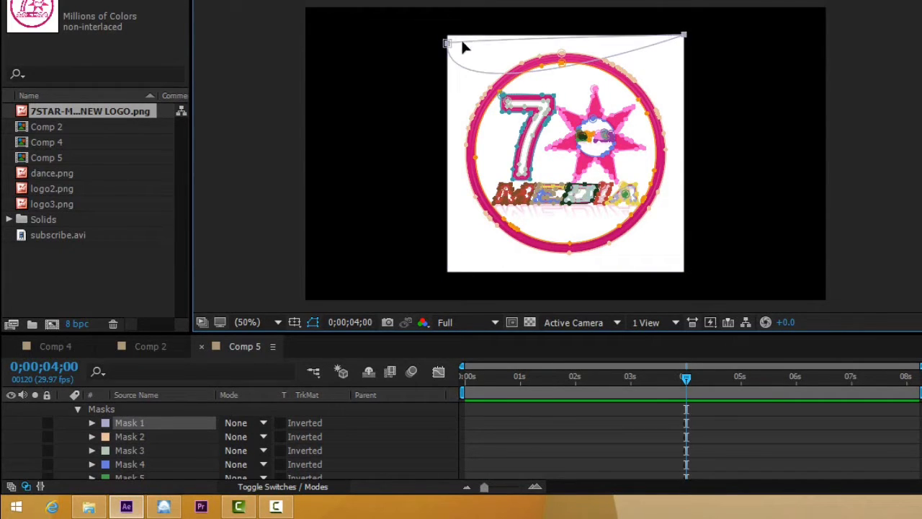
key(Delete)
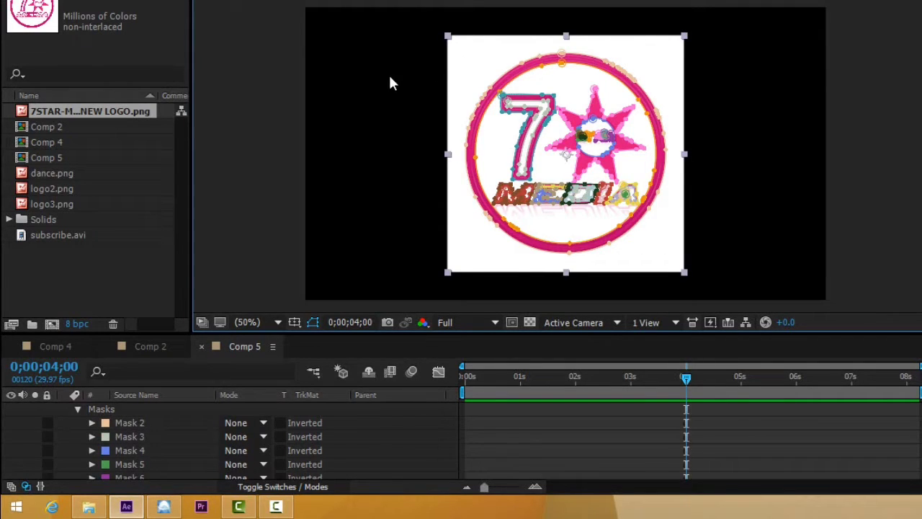
Set the mode of all remaining masks, Mask 2 through Mask 30, to Add.
click(77, 409)
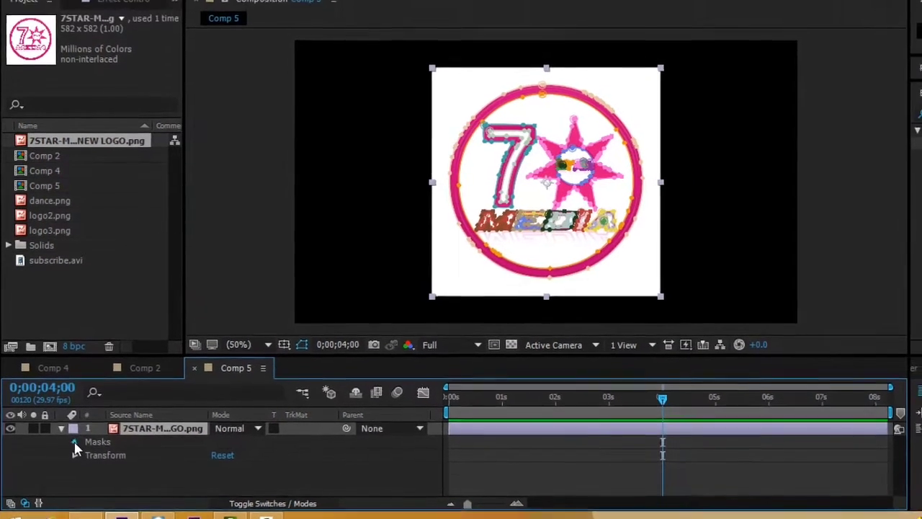
click(78, 423)
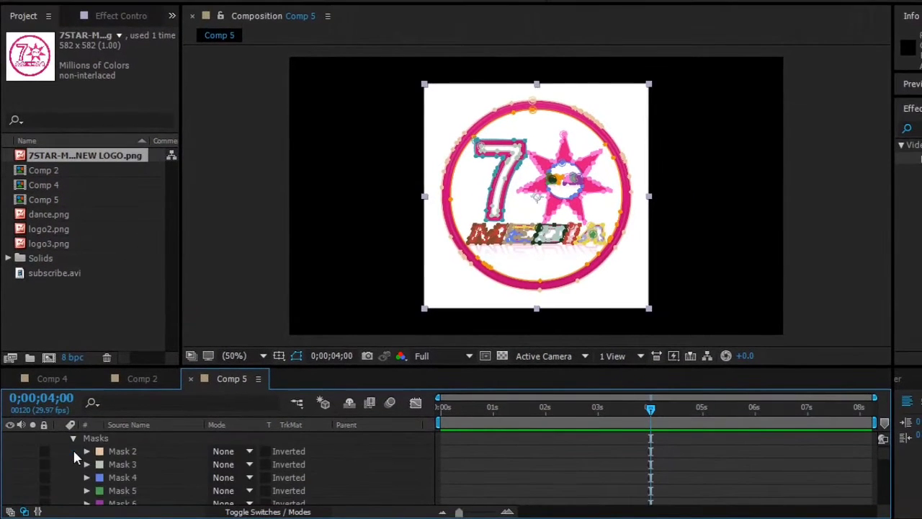
click(113, 448)
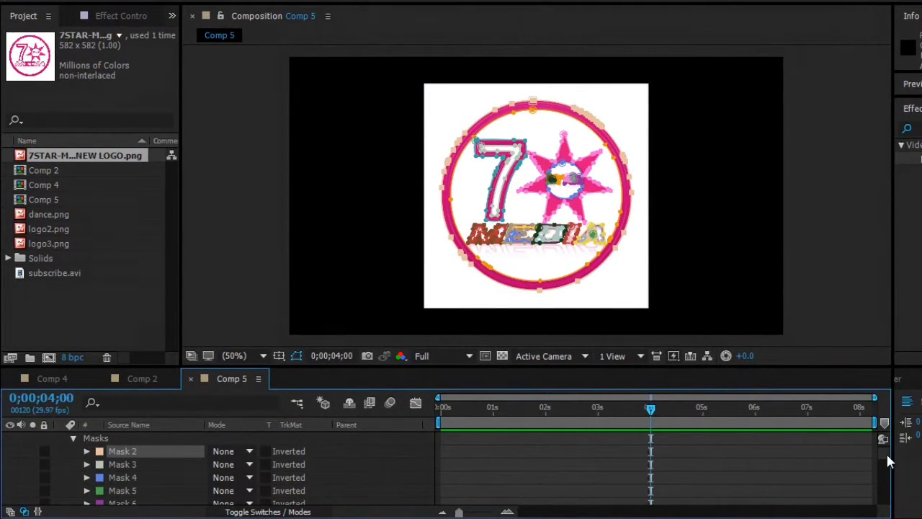
drag(886, 456, 883, 501)
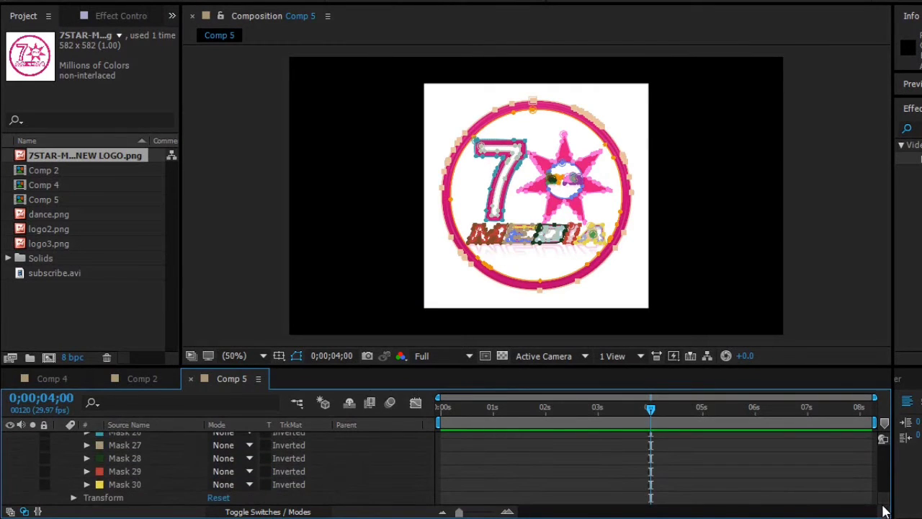
shift+click(151, 482)
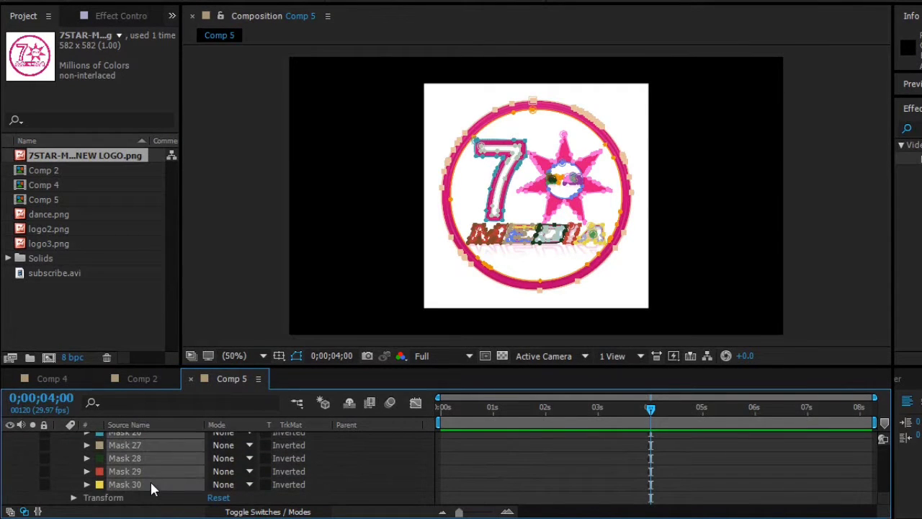
click(221, 468)
click(243, 371)
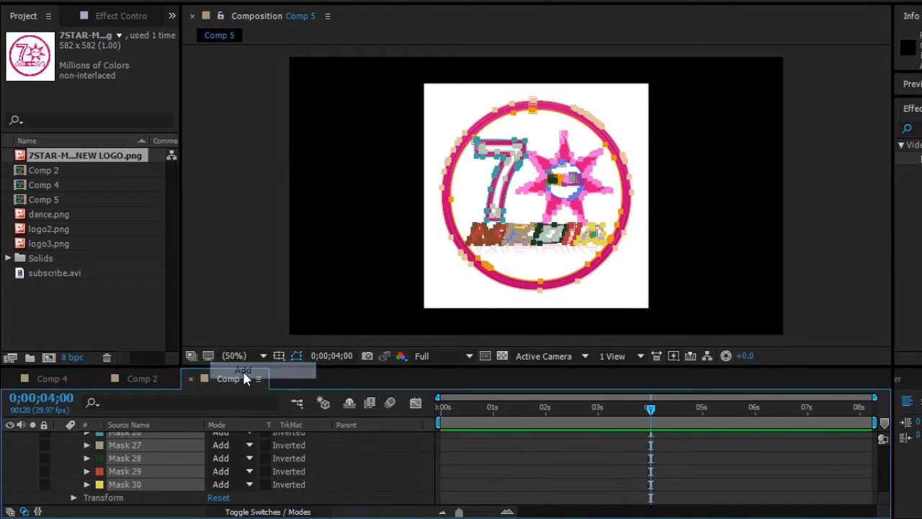
Hide the mask outlines in the composition view and collapse the logo layer's properties.
click(296, 355)
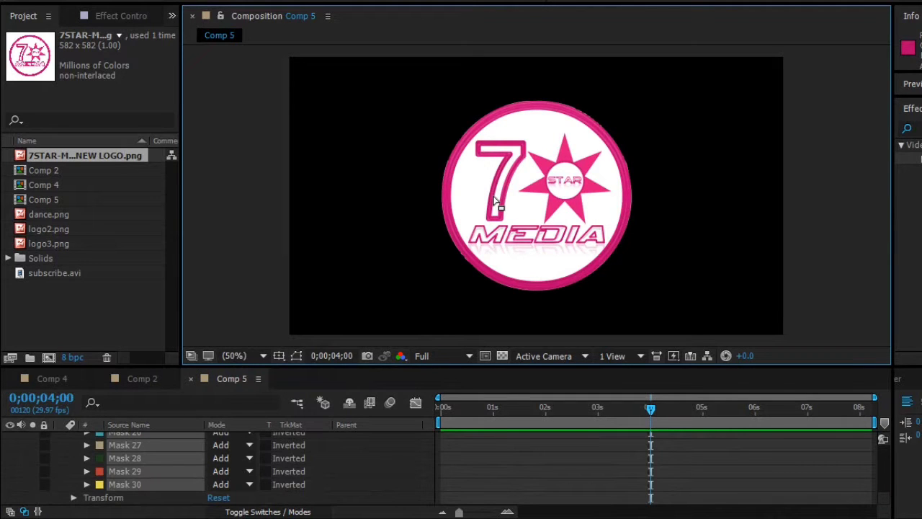
scroll(64, 439, up, 10)
click(60, 436)
click(125, 452)
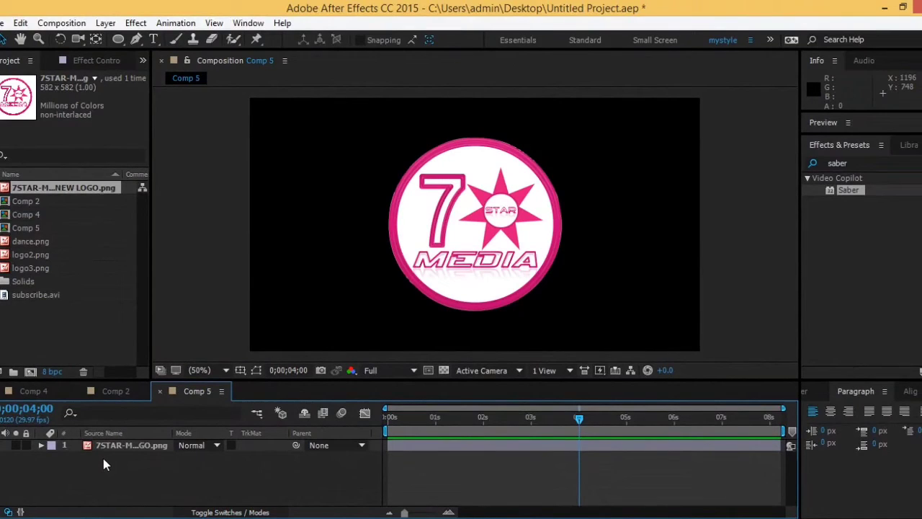
click(121, 449)
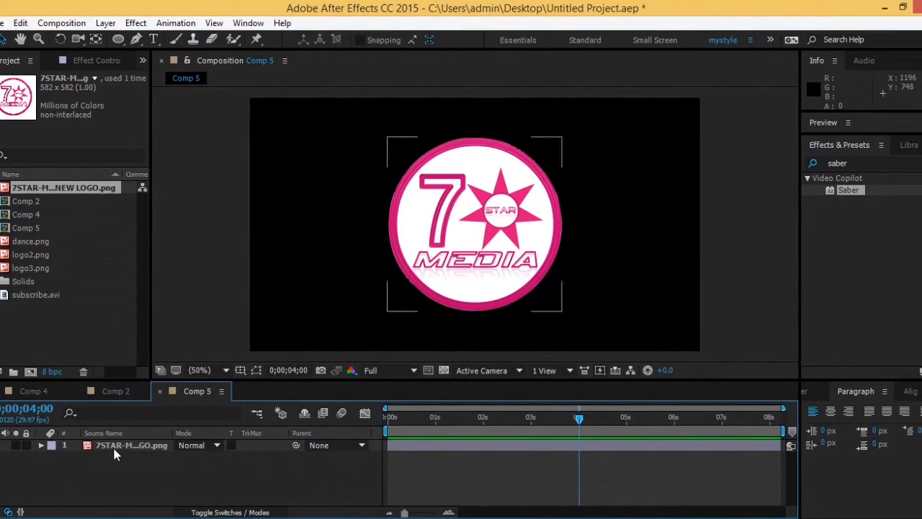
Search the effects for "saber" and apply the Video Copilot Saber effect to the logo layer.
click(113, 450)
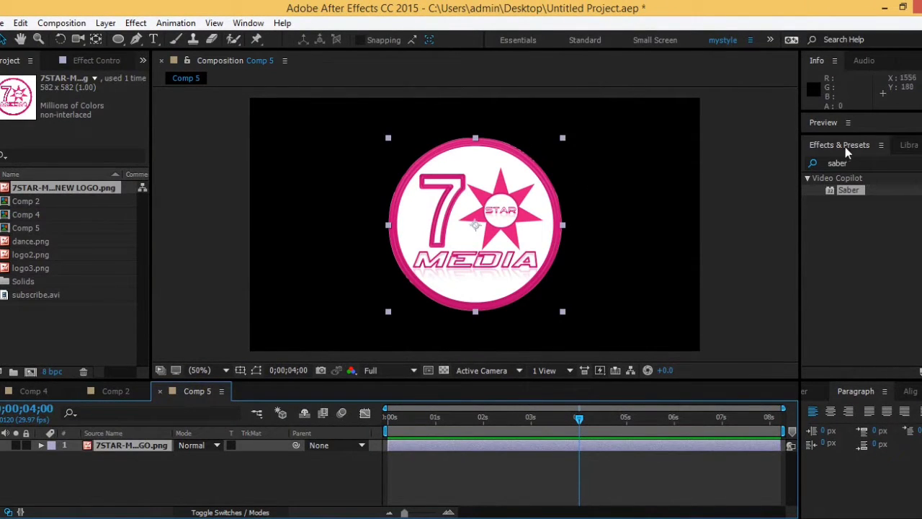
click(862, 163)
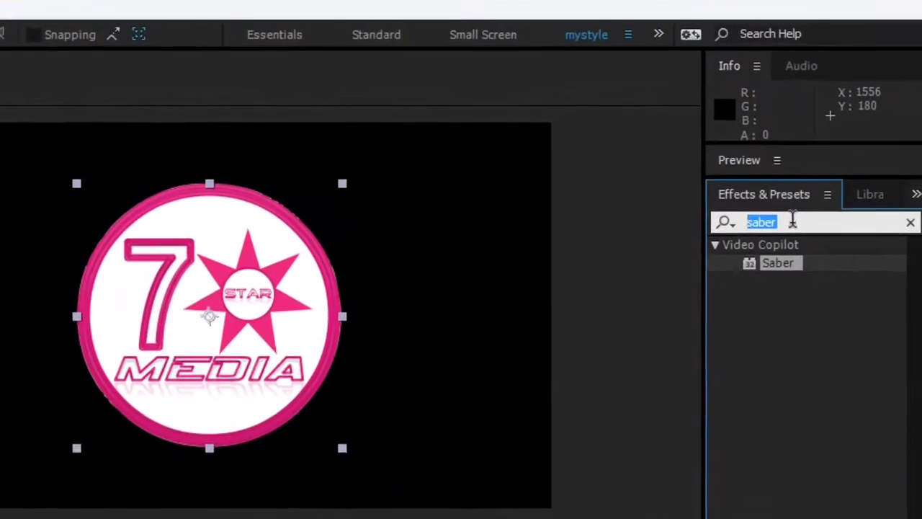
text(saber)
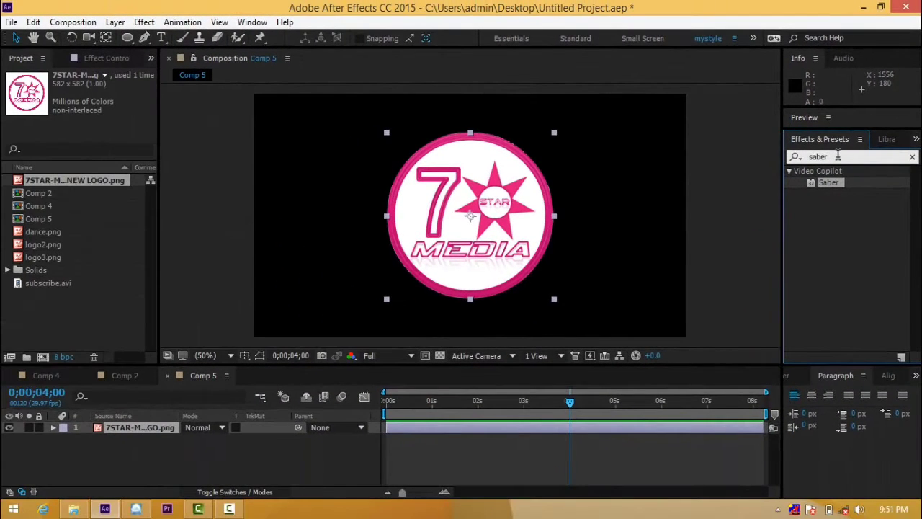
drag(826, 181, 477, 212)
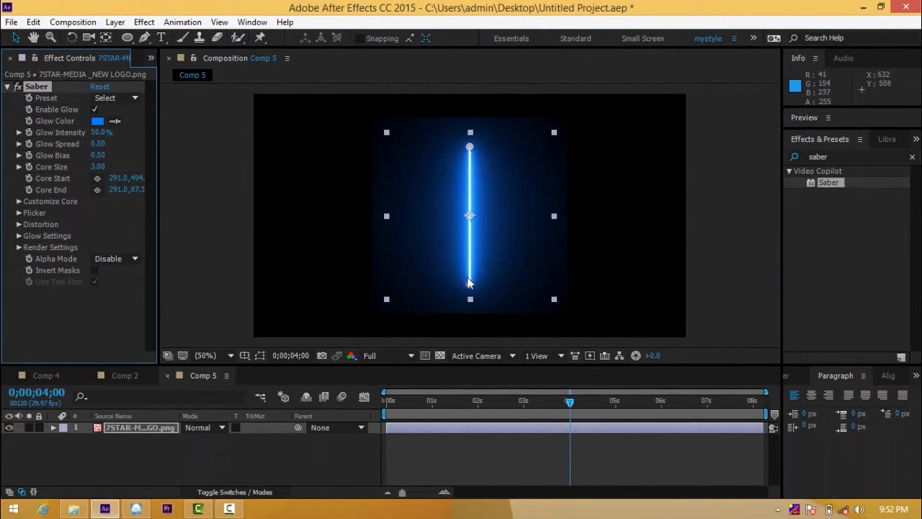
click(17, 87)
click(17, 86)
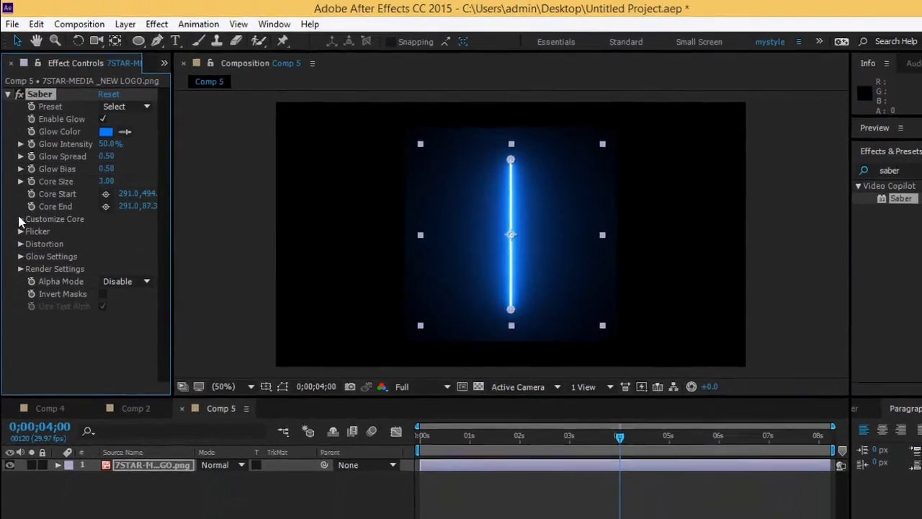
Set the Saber effect's core type to Layer Masks under Customize Core.
click(20, 201)
click(118, 212)
click(192, 377)
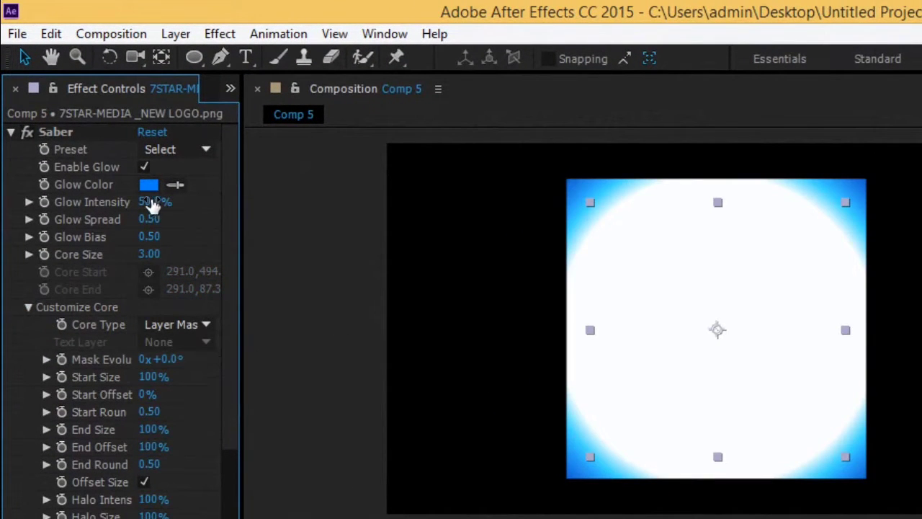
Try a Saber glow intensity of 7%, followed by the Hard Core preset with a reduced glow intensity.
drag(155, 202, 113, 206)
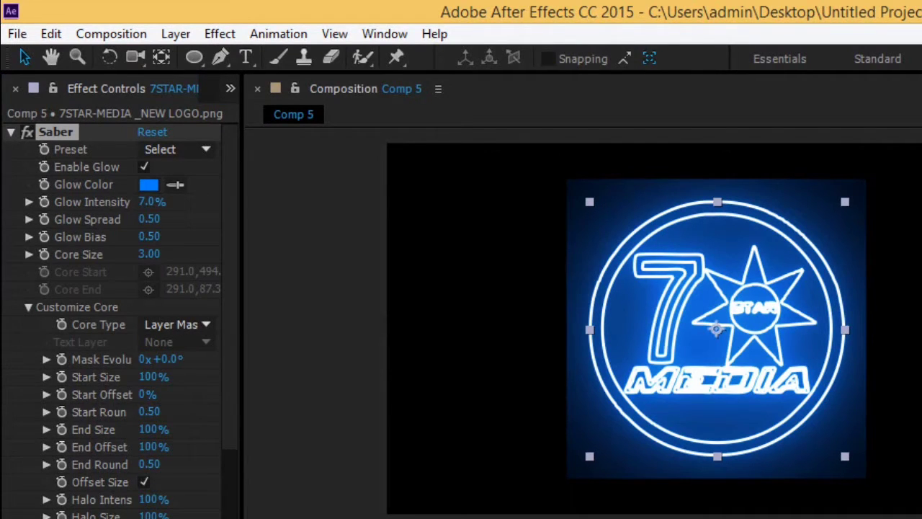
click(163, 148)
click(275, 446)
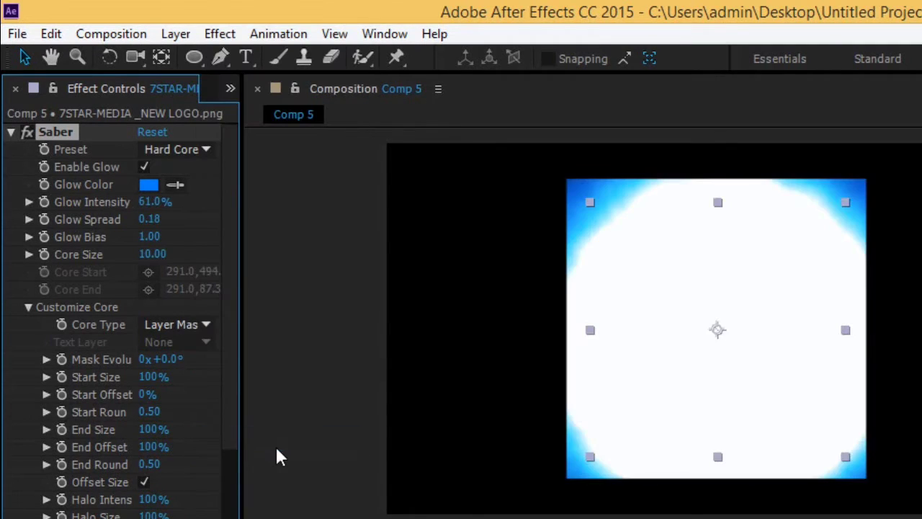
drag(154, 208, 79, 204)
Apply the Neon preset to the Saber effect and lower its glow intensity to 16%.
click(176, 149)
click(244, 514)
drag(81, 204, 70, 212)
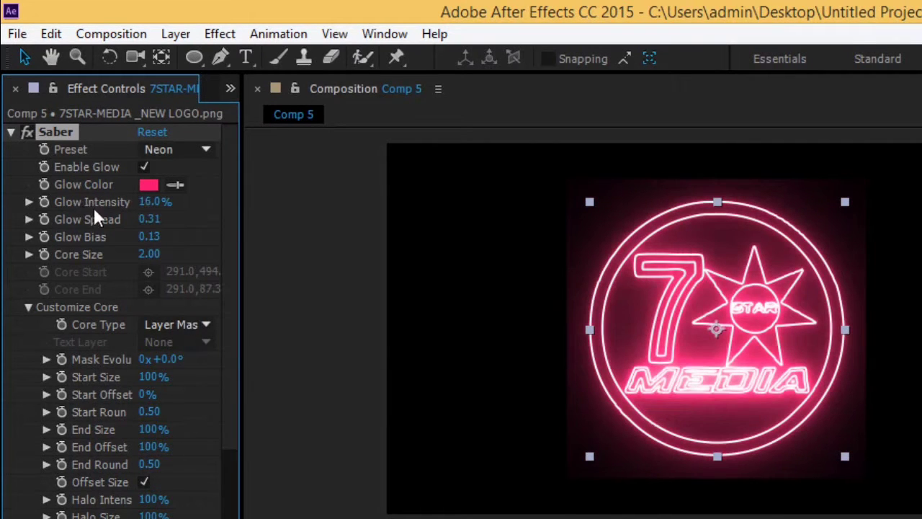
click(341, 281)
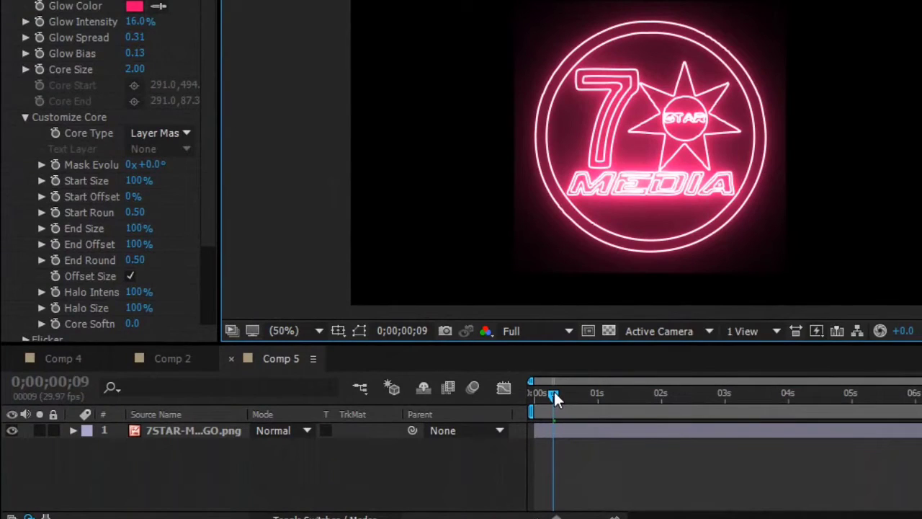
Keyframe Saber's Start Offset at 0% at 0;00;01;29 and 100% at 0;00;00;00.
drag(520, 393, 662, 402)
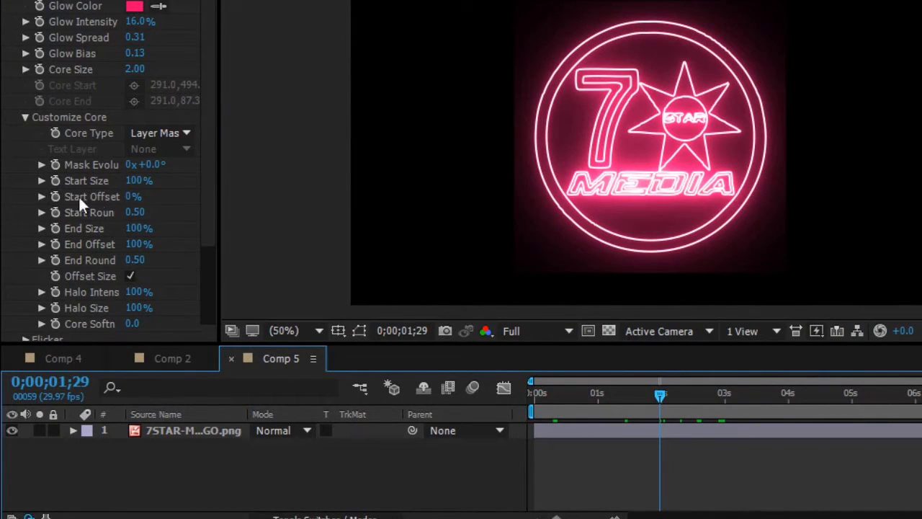
mouse_move(132, 200)
mouse_down()
mouse_move(227, 204)
mouse_move(150, 213)
mouse_move(184, 216)
mouse_move(134, 212)
mouse_up()
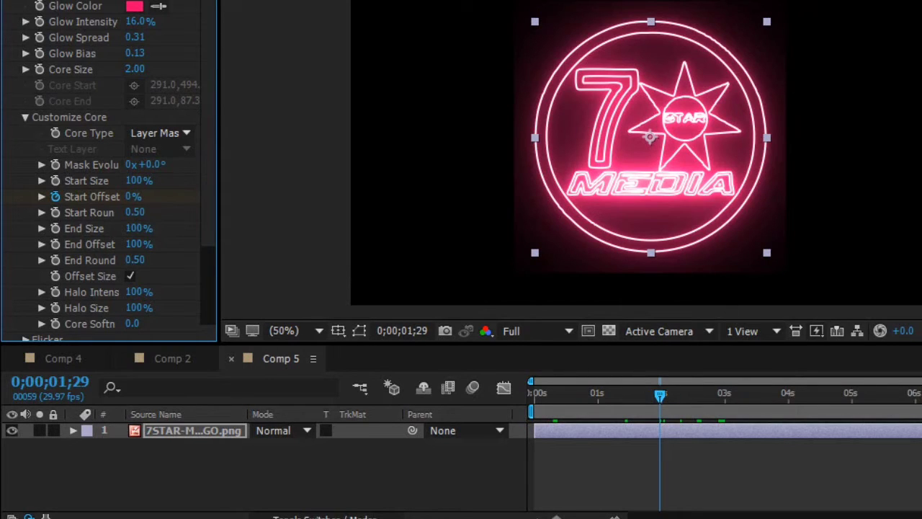
drag(661, 395, 534, 420)
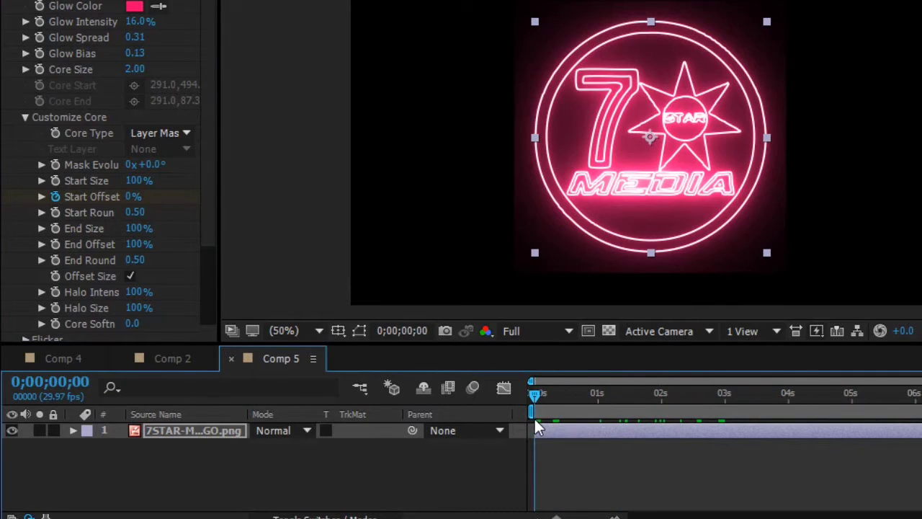
click(135, 197)
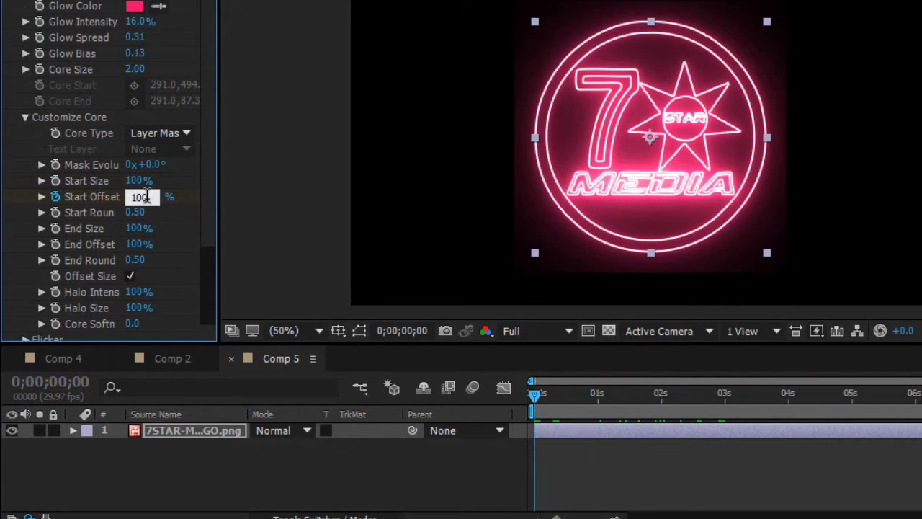
key(Return)
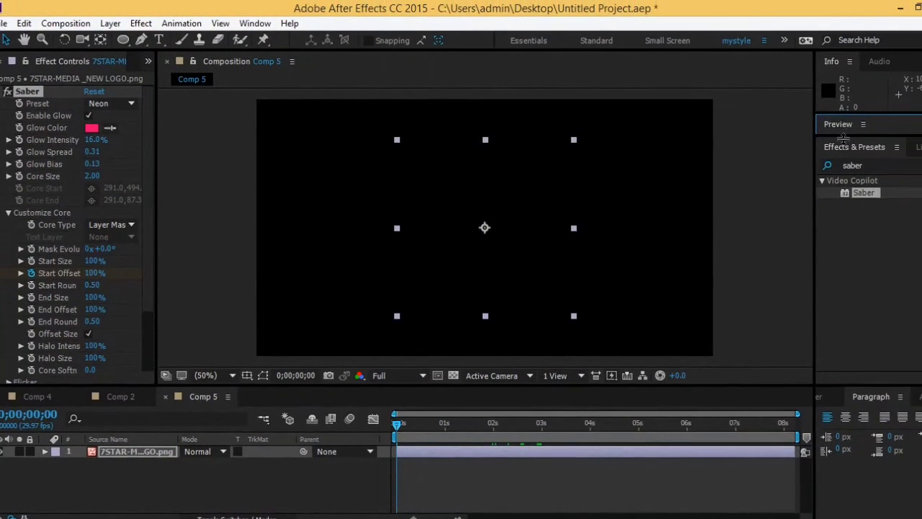
Play the composition to preview the neon logo drawing on, and check the frame at 0;00;02;26.
drag(843, 137, 842, 236)
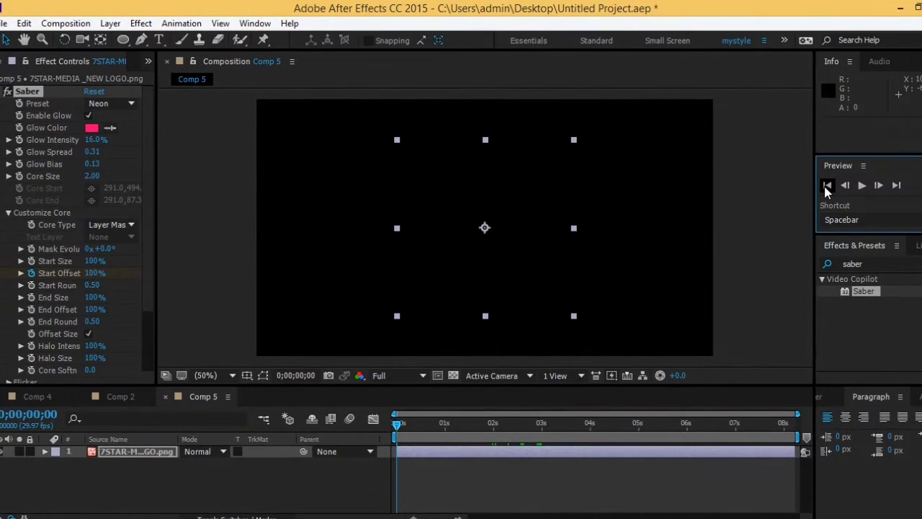
click(862, 186)
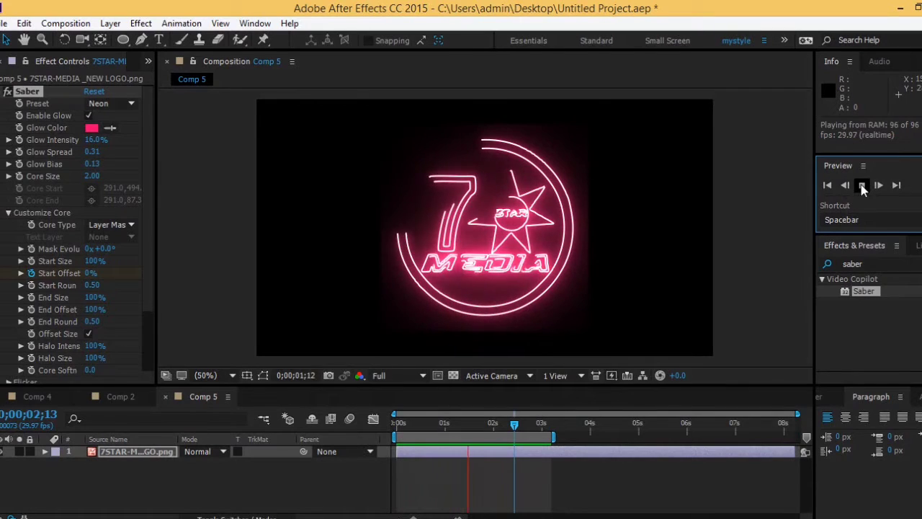
click(862, 186)
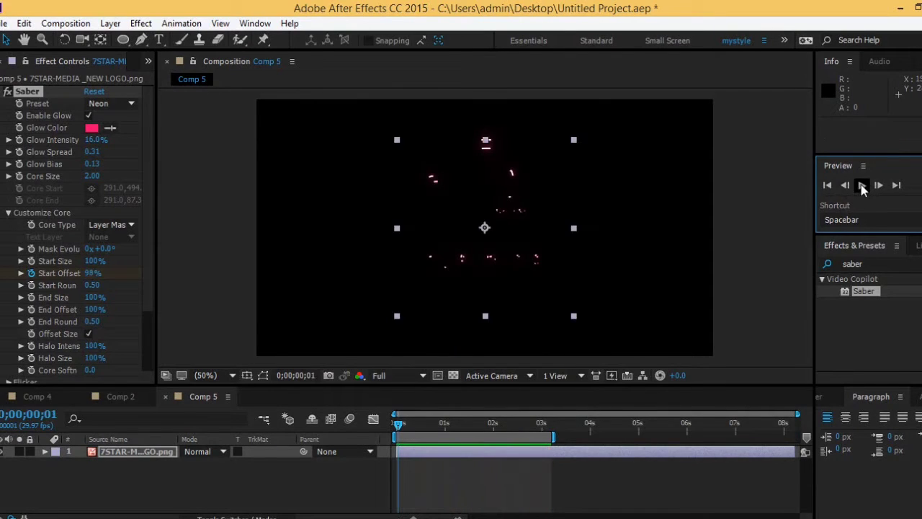
click(536, 426)
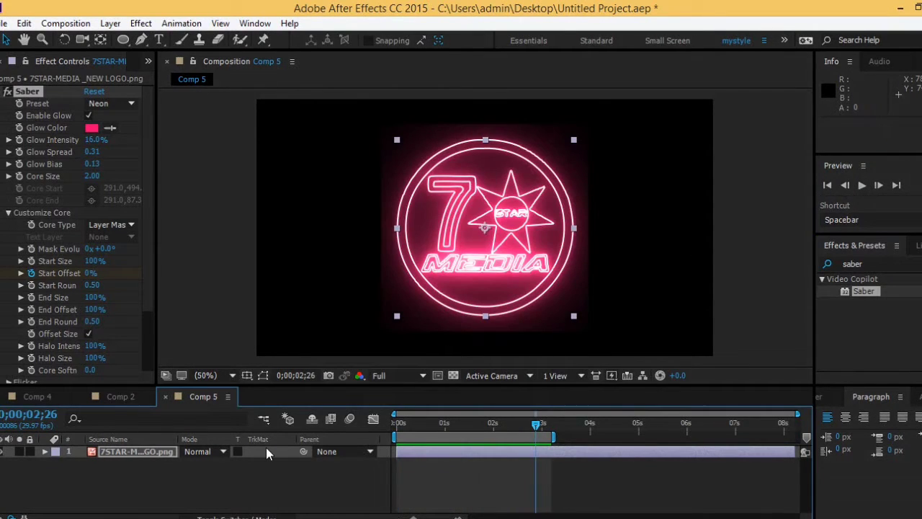
Slow the draw-on by moving the second Start Offset keyframe to just past 3 seconds, and preview from the beginning.
drag(278, 387, 276, 306)
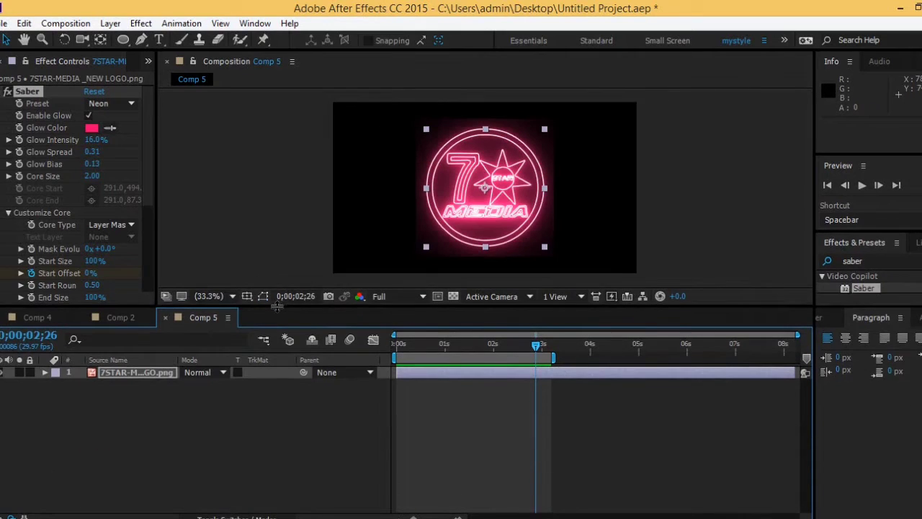
click(45, 372)
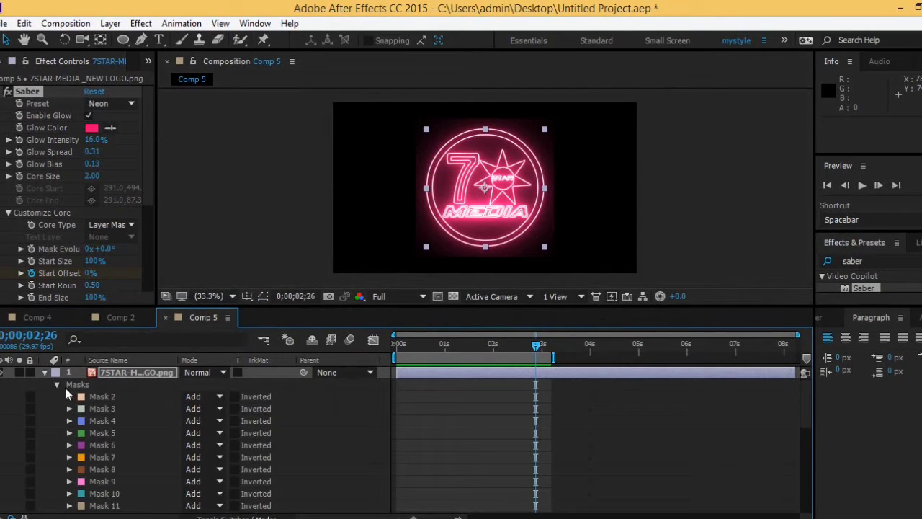
click(56, 385)
click(57, 397)
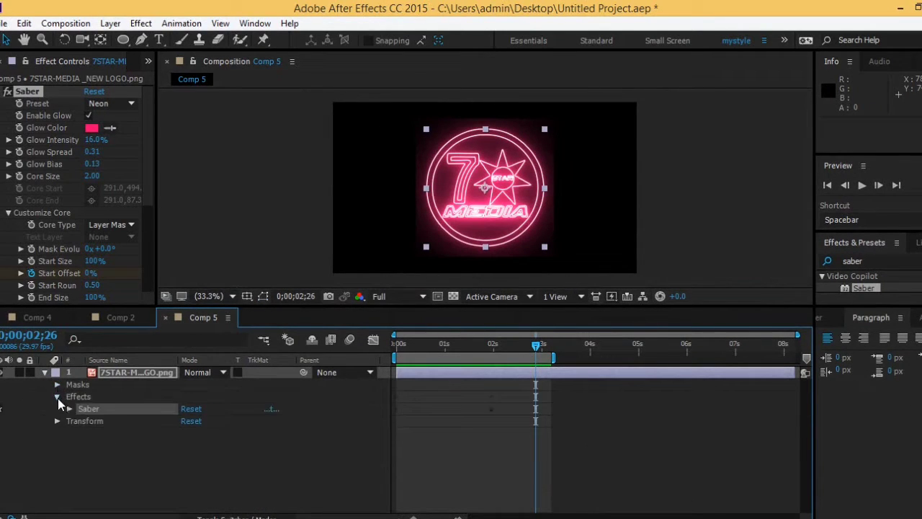
click(68, 408)
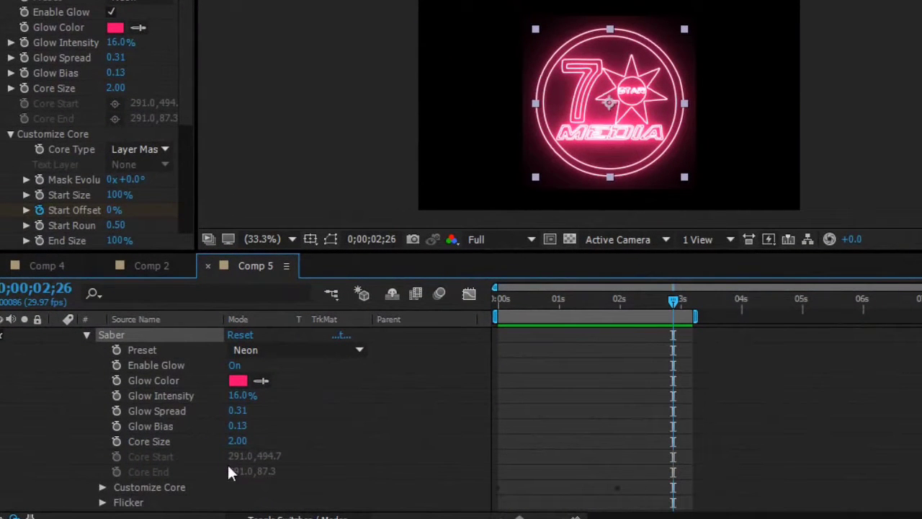
click(103, 487)
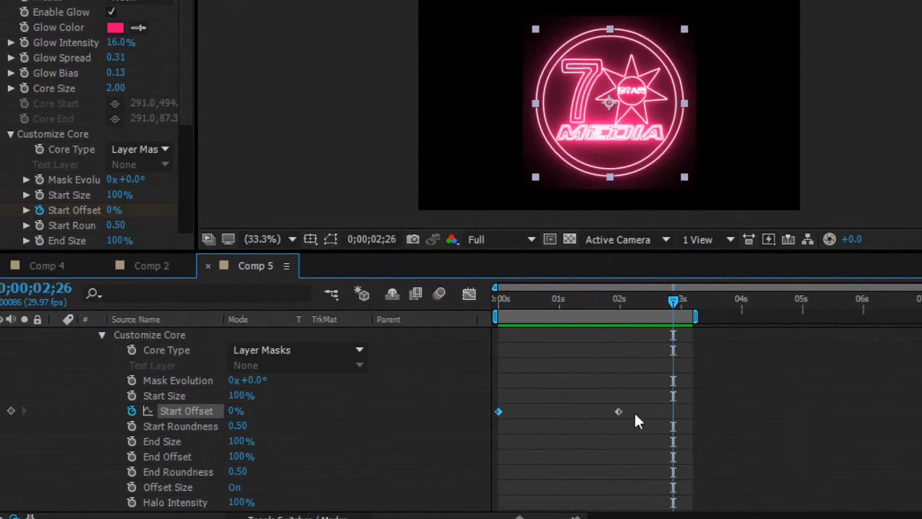
mouse_move(673, 300)
mouse_down()
mouse_move(541, 305)
mouse_move(568, 303)
mouse_up()
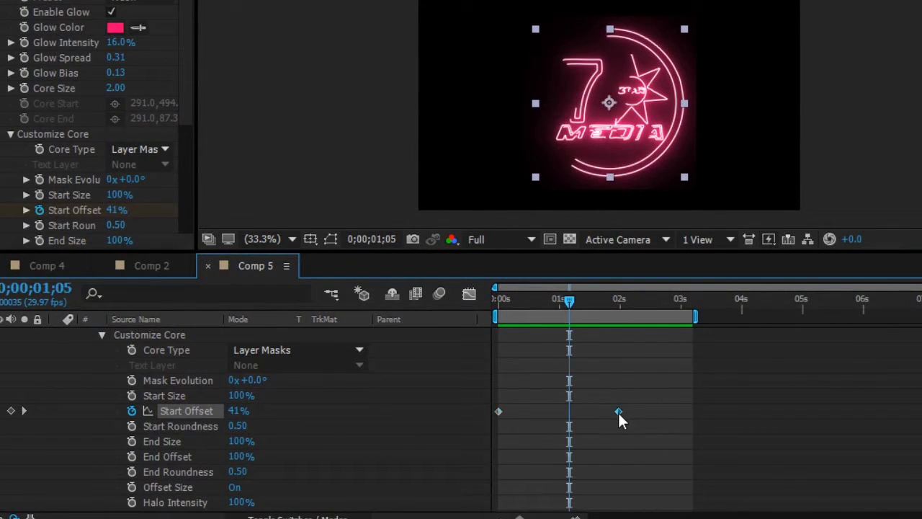
drag(618, 411, 691, 410)
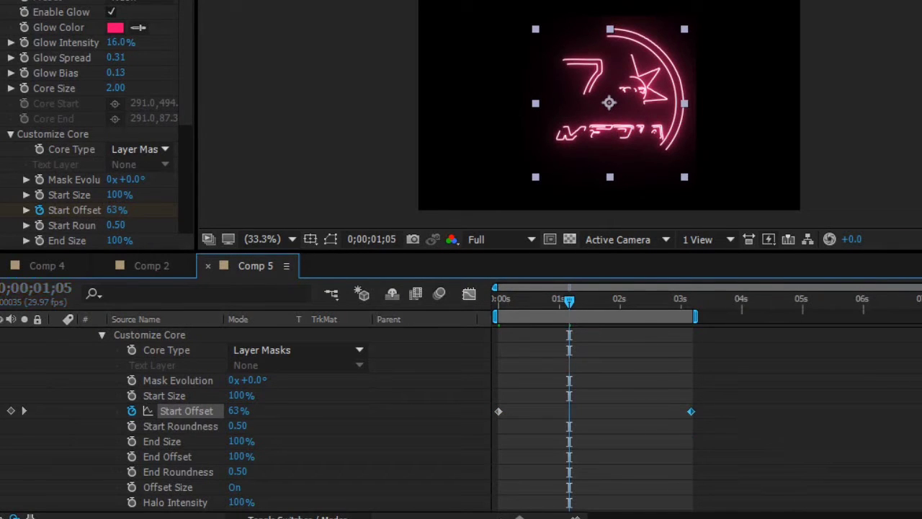
key(Home)
key(space)
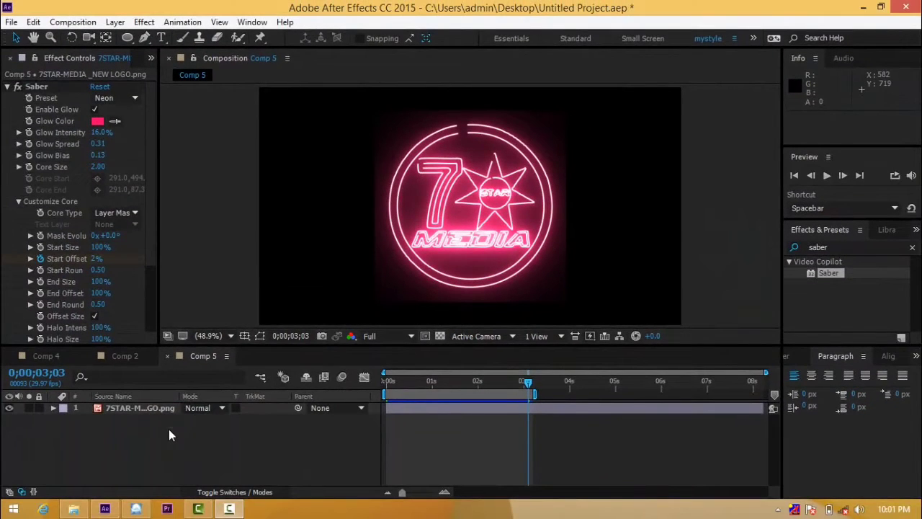
Create a black 1280 × 720 px solid above the logo layer, keeping its default name.
right_click(169, 429)
mouse_move(309, 299)
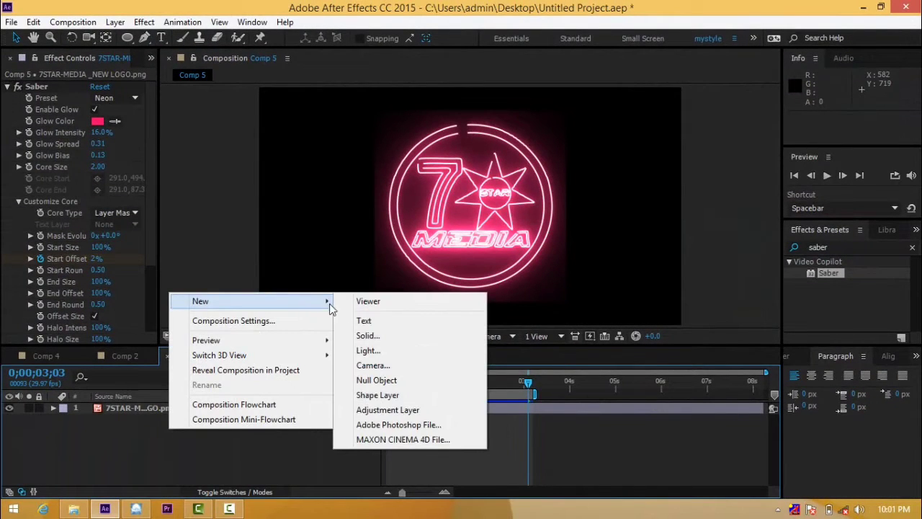
click(367, 335)
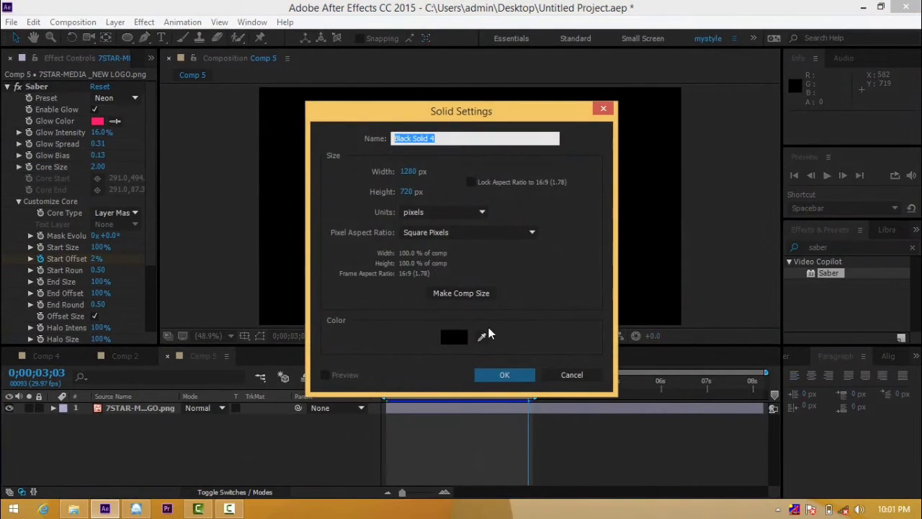
click(502, 373)
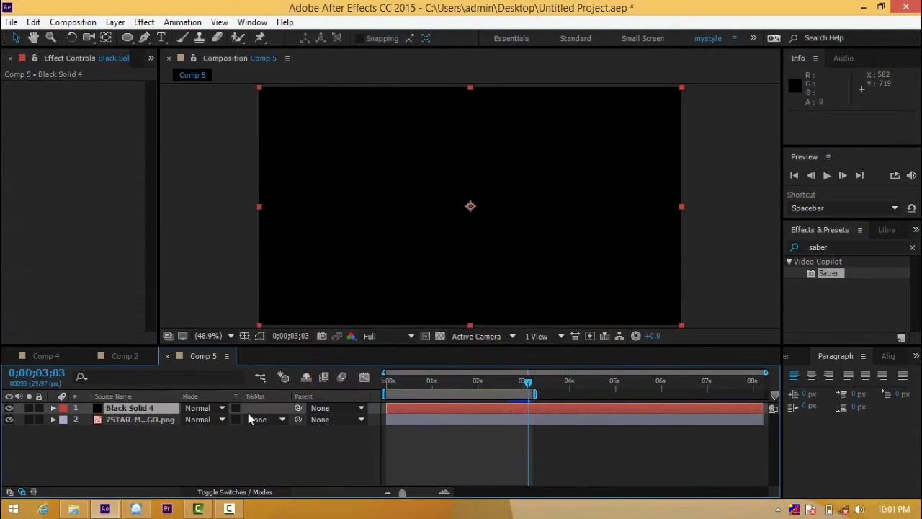
Scale the black solid up to 194% uniformly.
click(136, 408)
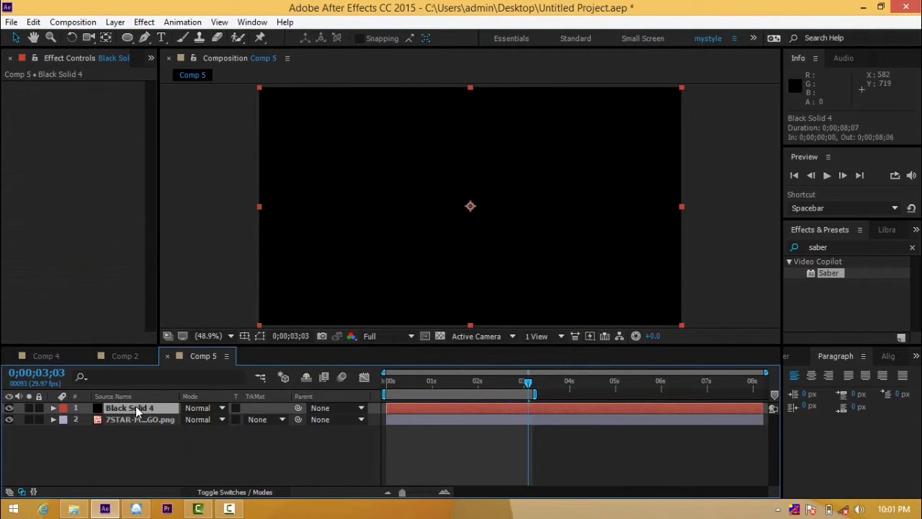
key(s)
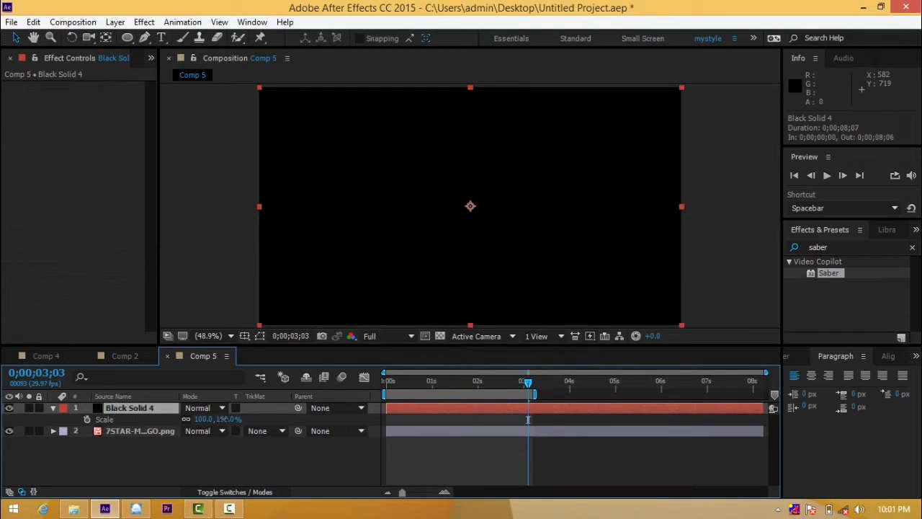
drag(223, 419, 291, 419)
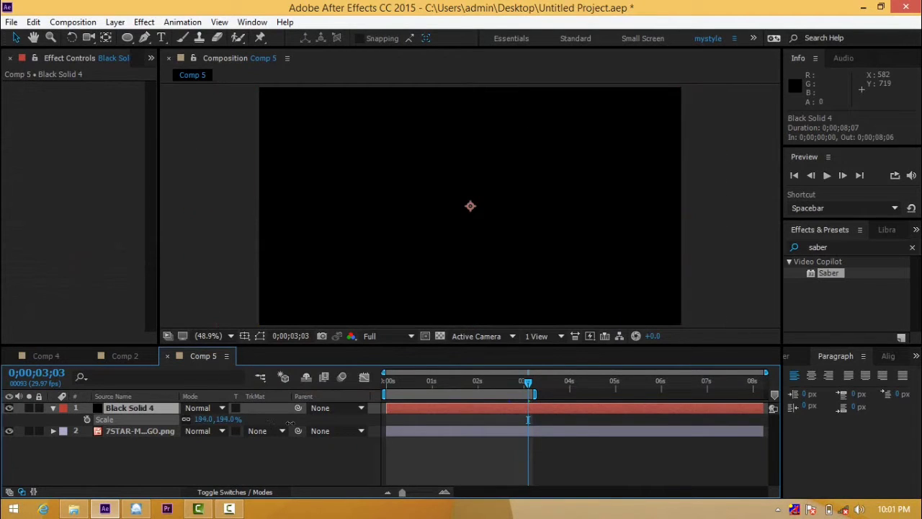
Draw a wide elliptical mask on the black solid near the centre of the composition with the Ellipse tool.
click(126, 410)
click(127, 38)
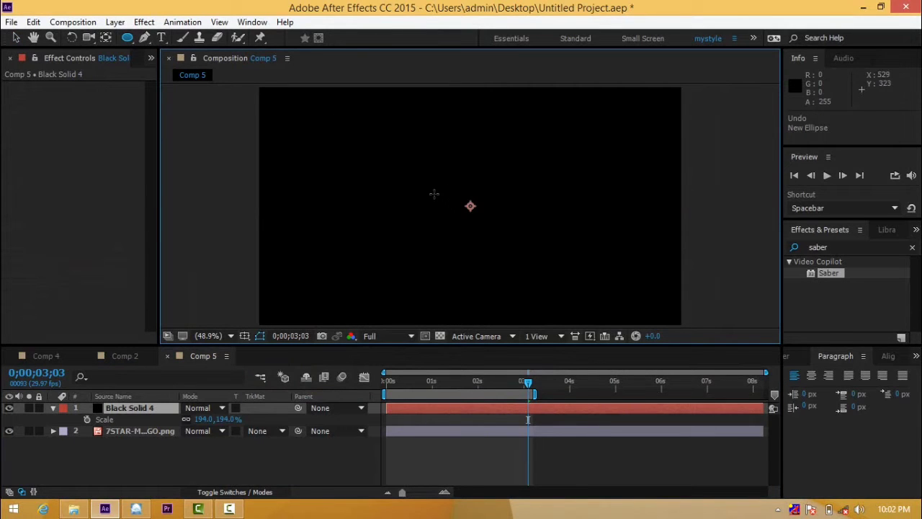
drag(434, 193, 542, 276)
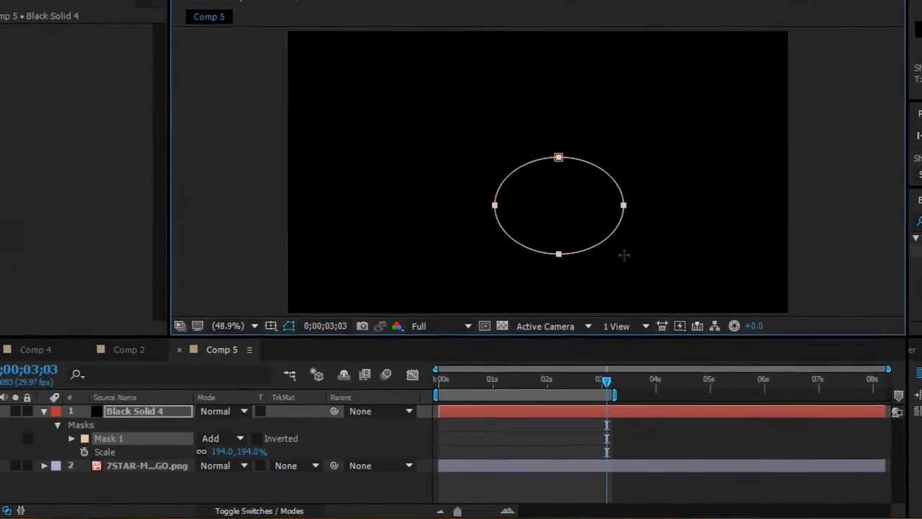
Draw the black solid's mask as a circle over the logo's left portion and set the mask mode to Subtract.
drag(687, 239, 624, 218)
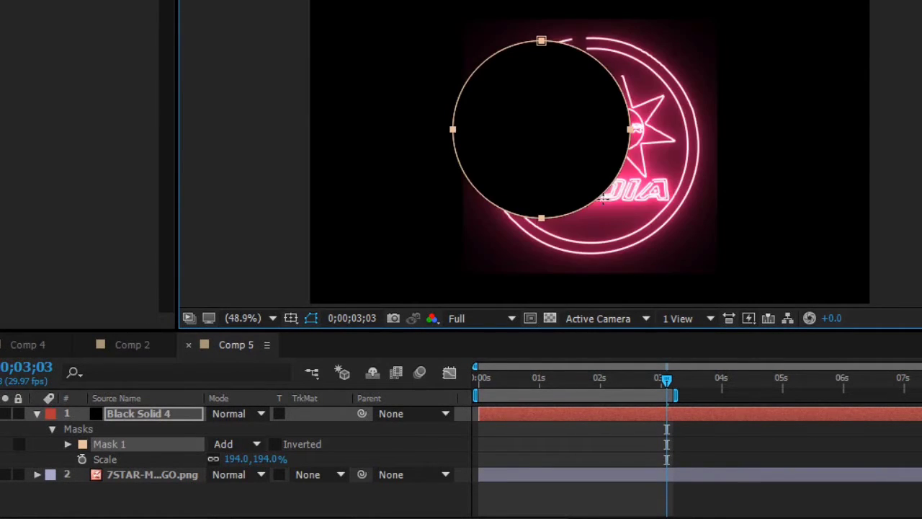
click(75, 430)
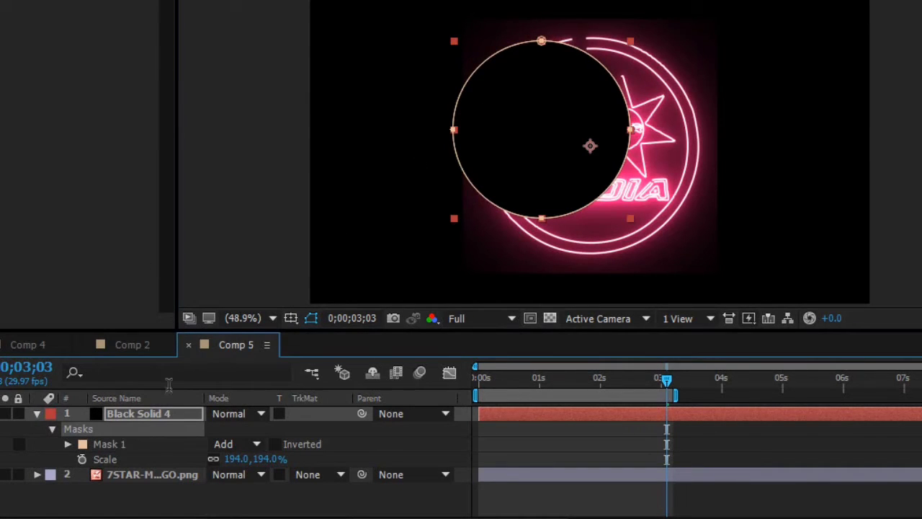
click(224, 444)
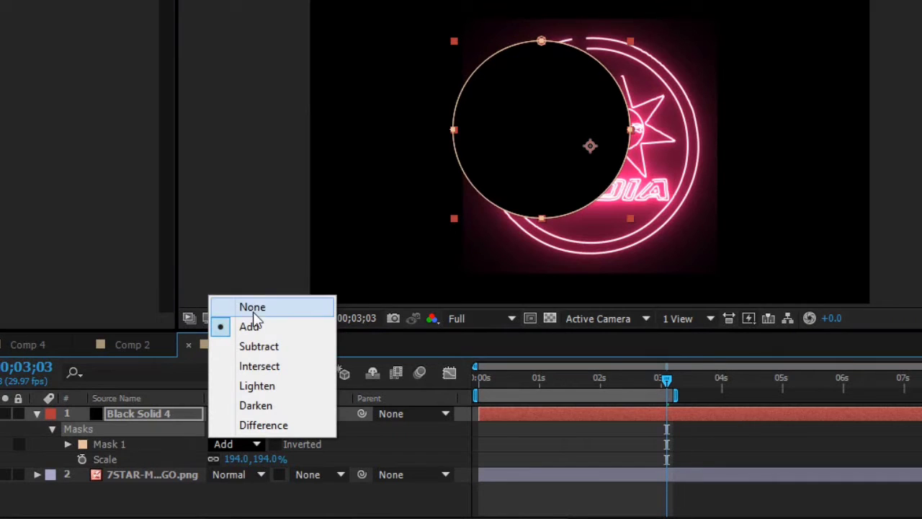
click(261, 353)
click(261, 349)
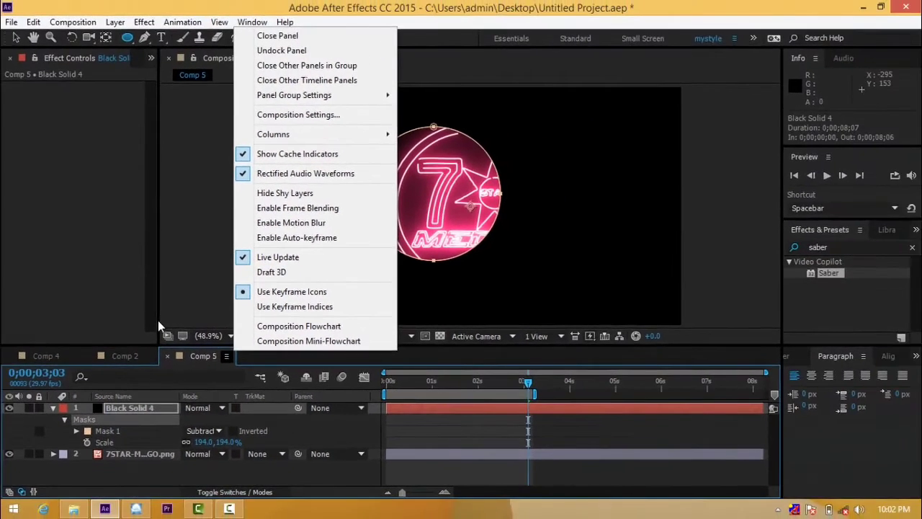
click(175, 297)
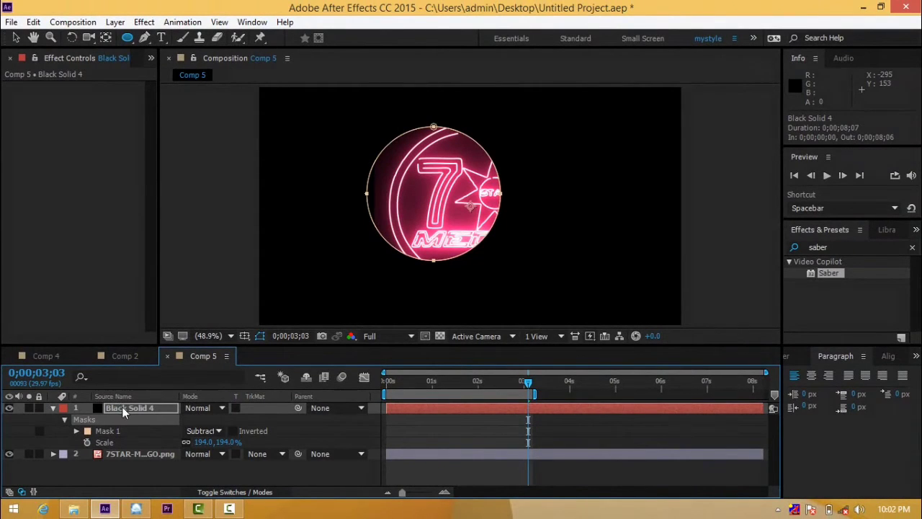
Scale the black solid to 256% uniformly and move it so its circular opening surrounds the whole logo.
key(Return)
click(16, 37)
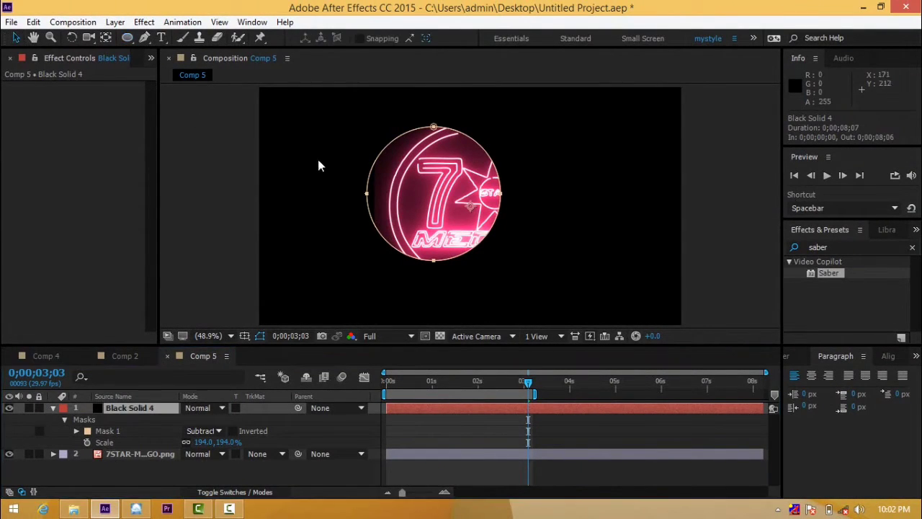
drag(393, 177, 421, 183)
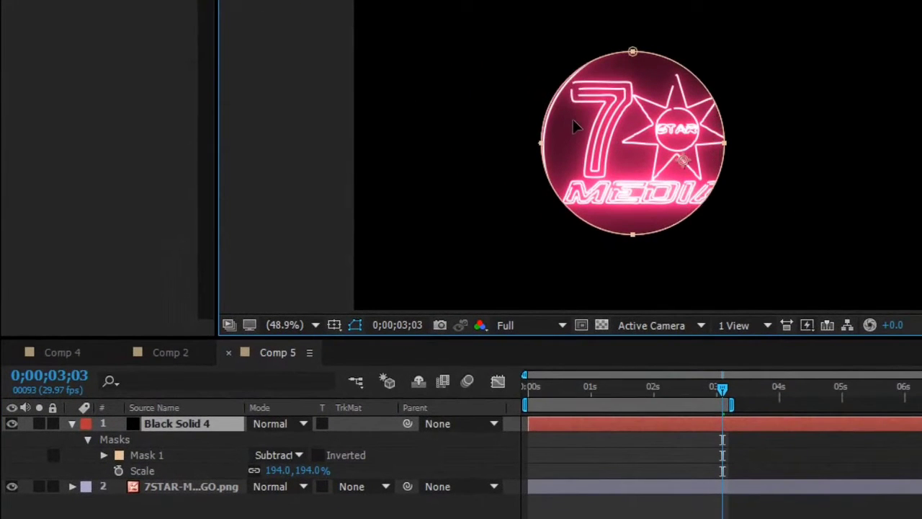
key(s)
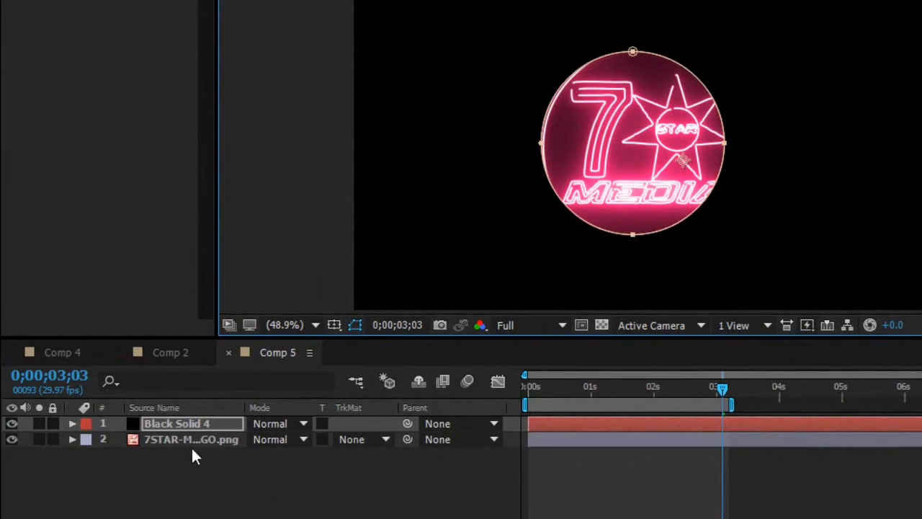
key(s)
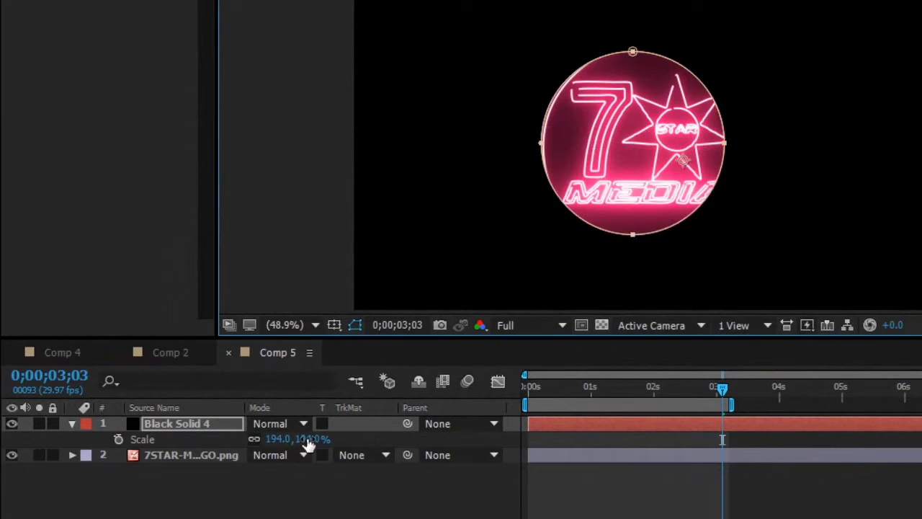
drag(309, 443, 372, 446)
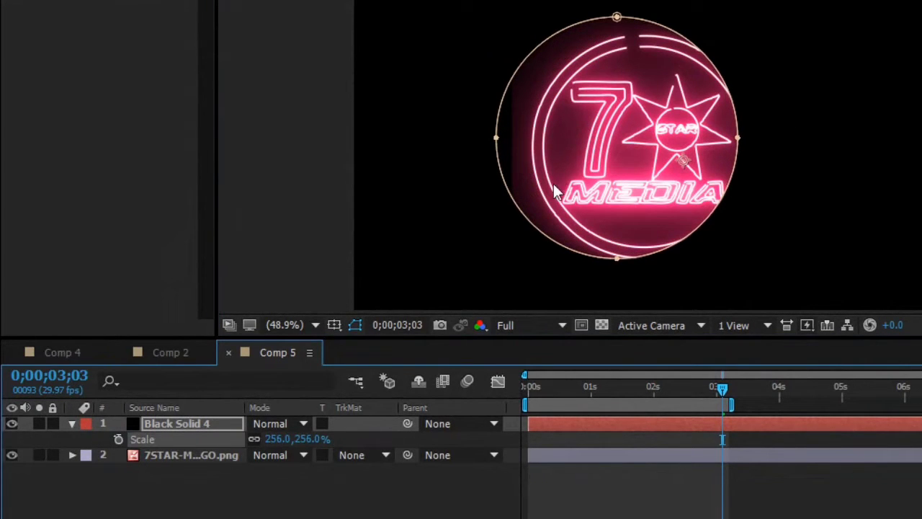
drag(550, 182, 570, 186)
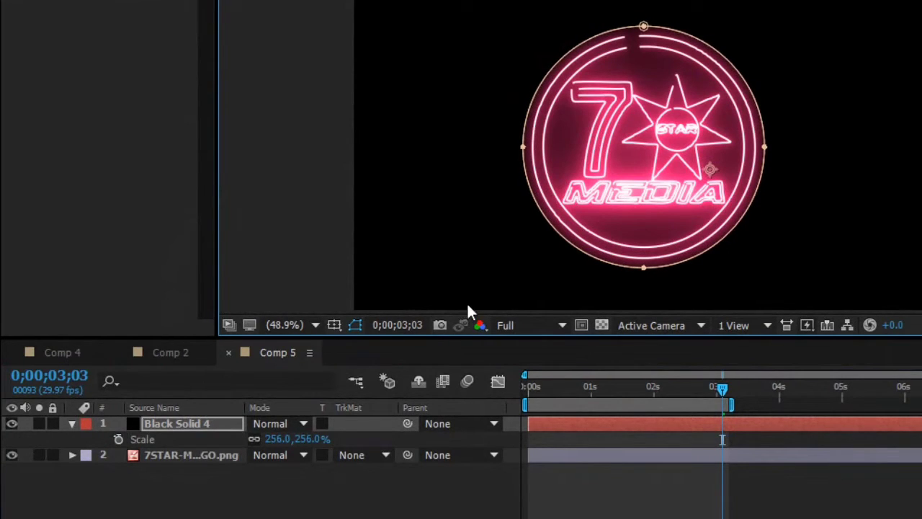
Hide the mask outlines in the composition view and set the feather of the black solid's circular mask to 13 pixels.
click(355, 326)
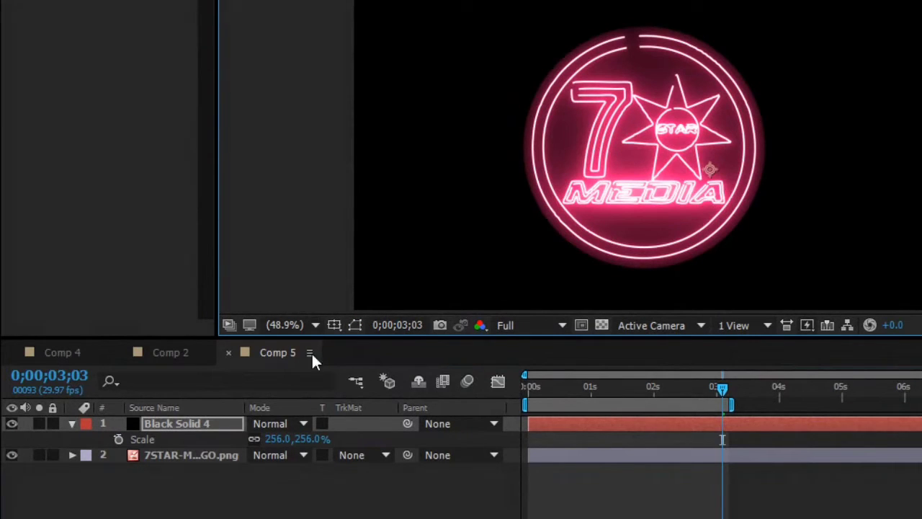
click(71, 423)
click(71, 423)
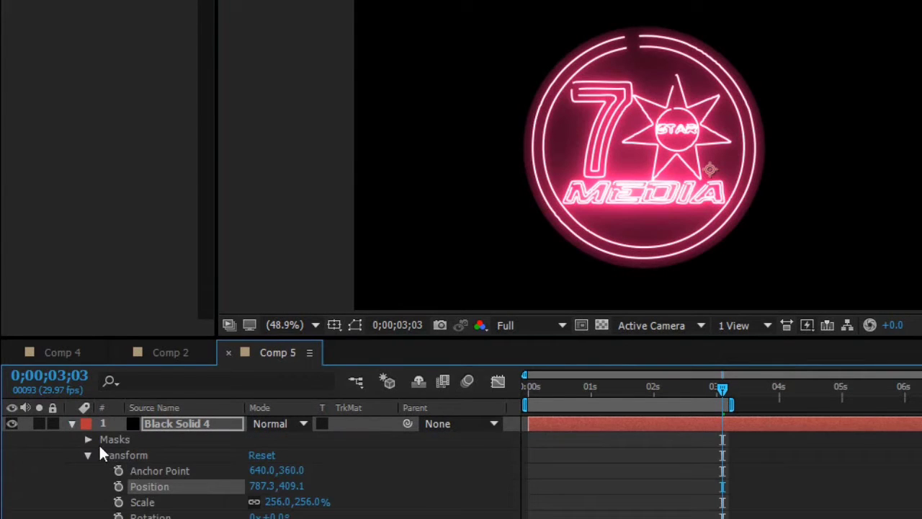
click(87, 439)
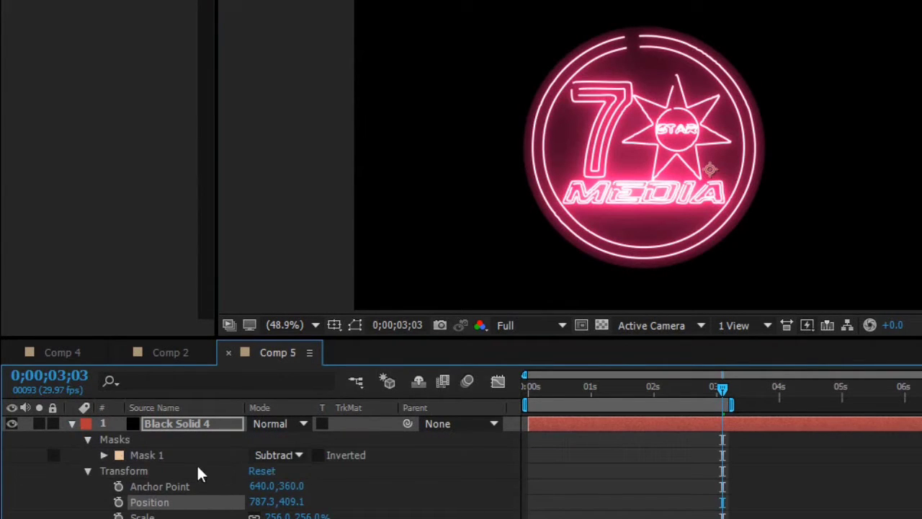
click(103, 454)
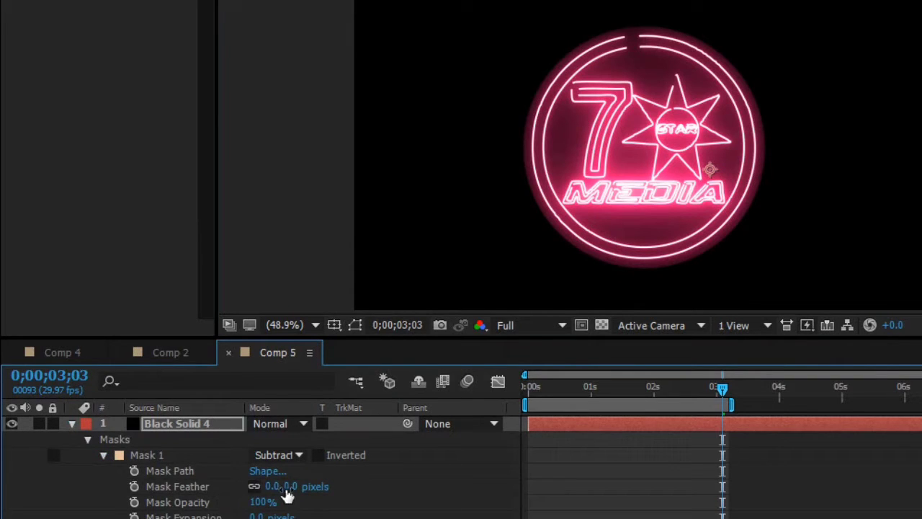
drag(290, 493, 299, 490)
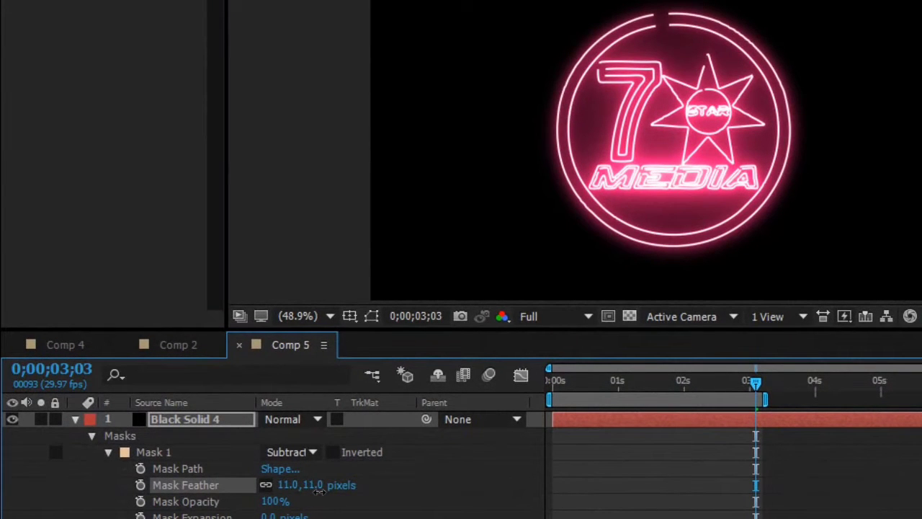
drag(318, 492, 322, 494)
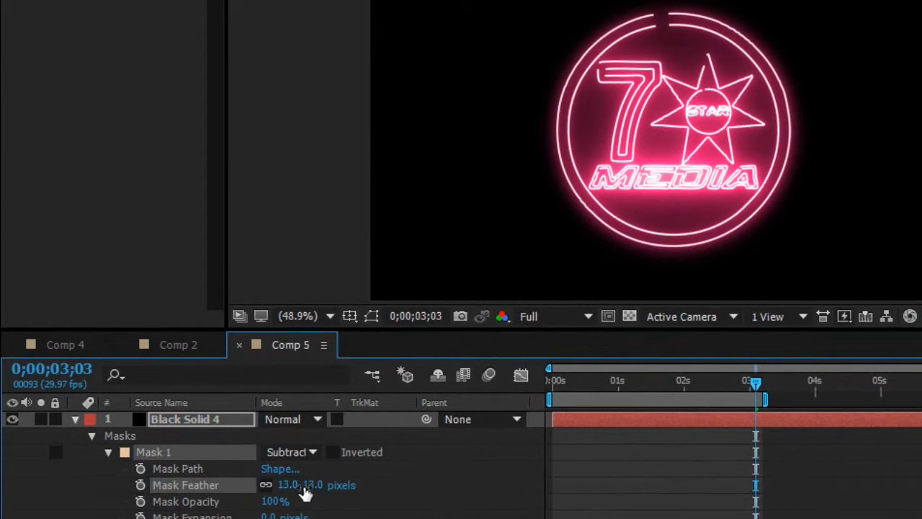
click(92, 435)
click(75, 419)
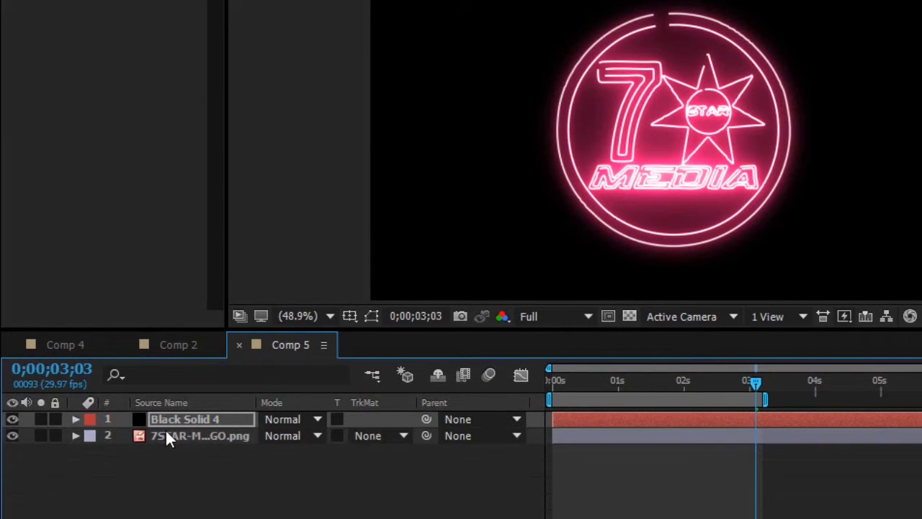
Enlarge the black solid to 261% uniformly so the glow around the logo has more room, and preview the composition.
key(s)
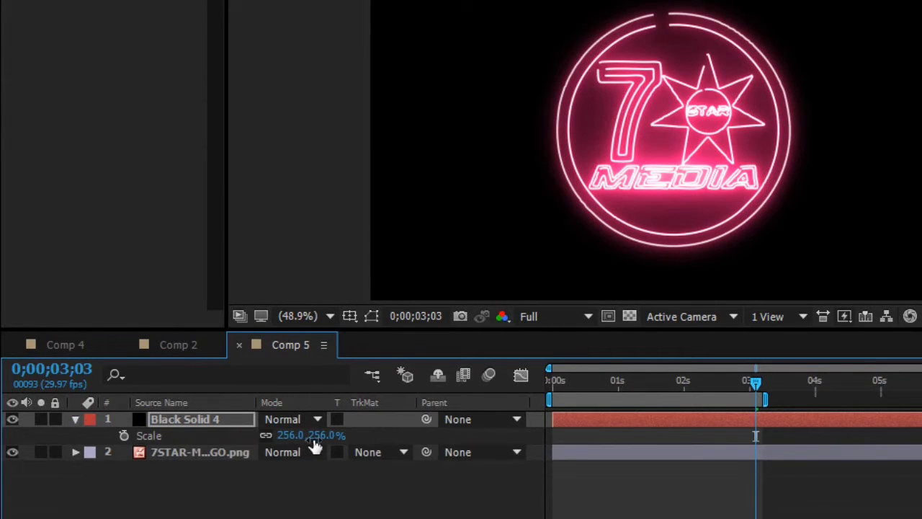
drag(316, 440, 363, 442)
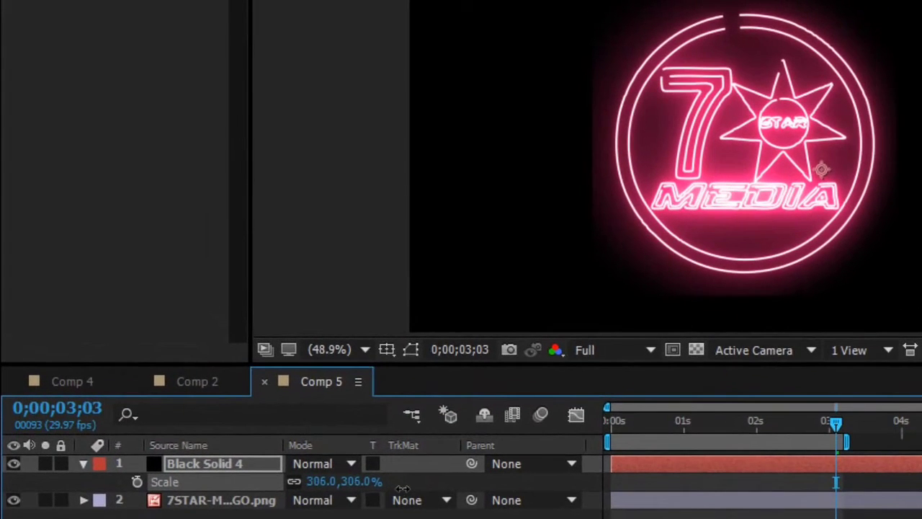
drag(394, 487, 347, 481)
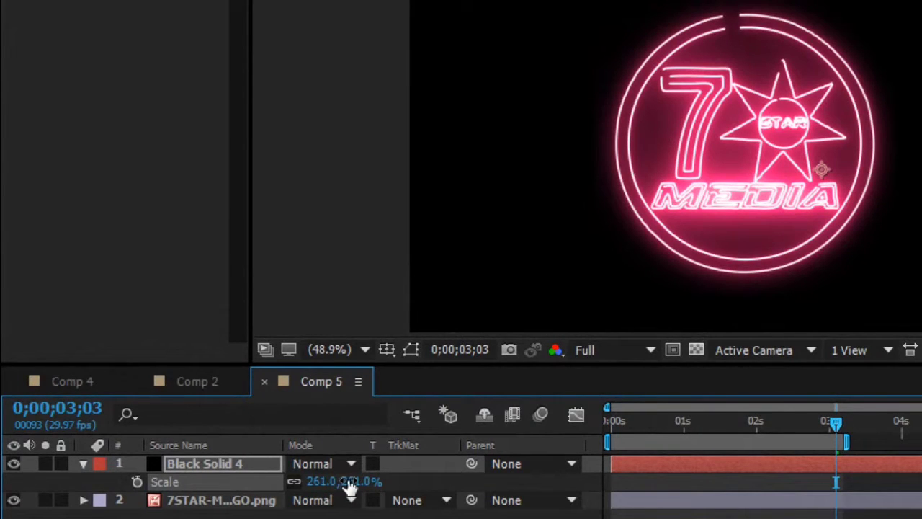
click(835, 481)
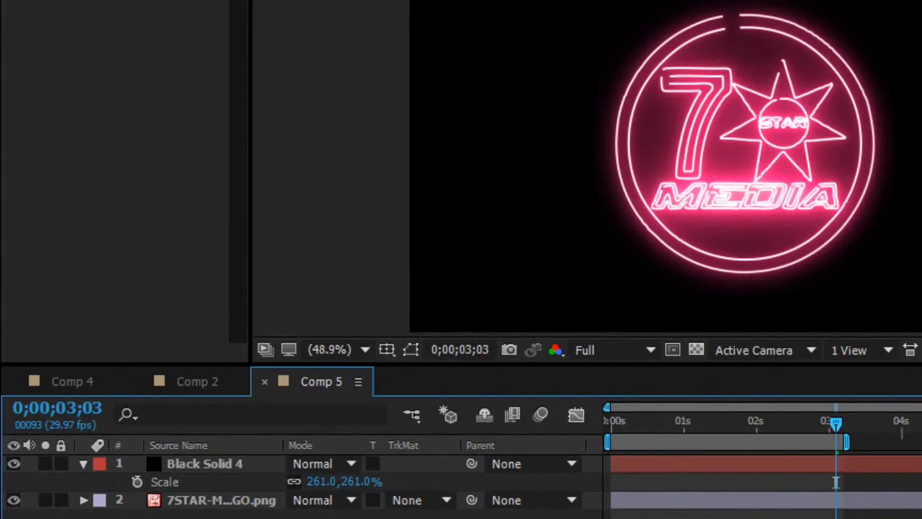
key(ctrl+y)
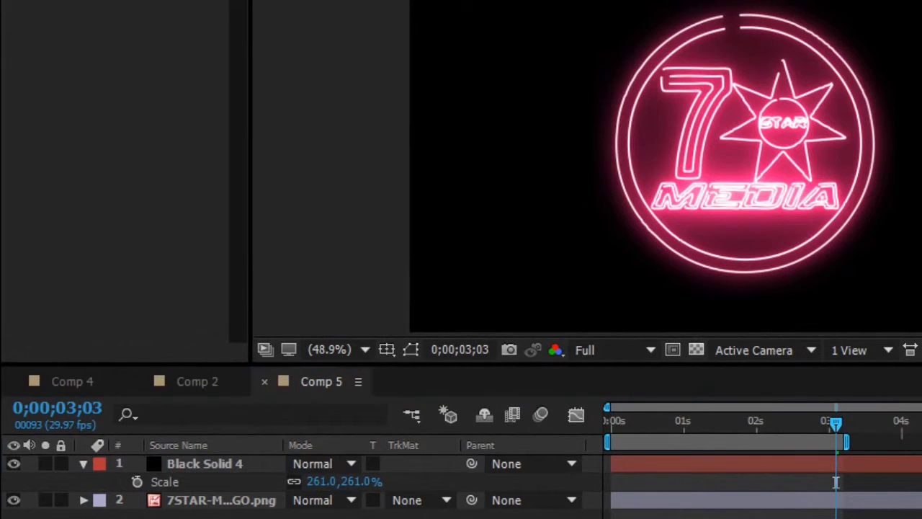
key(space)
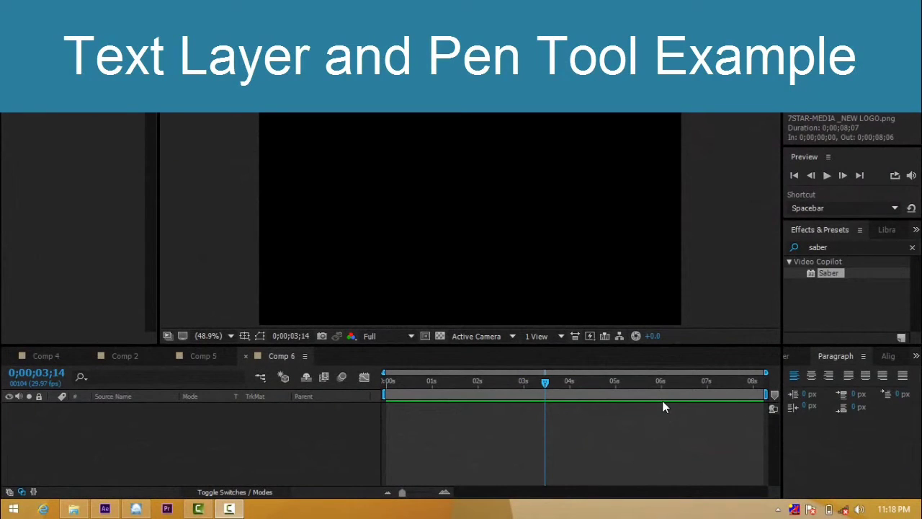
Create a text layer in Comp 6 reading "Welcome to" and "My Channel" on two lines, and return to the Selection tool.
right_click(193, 413)
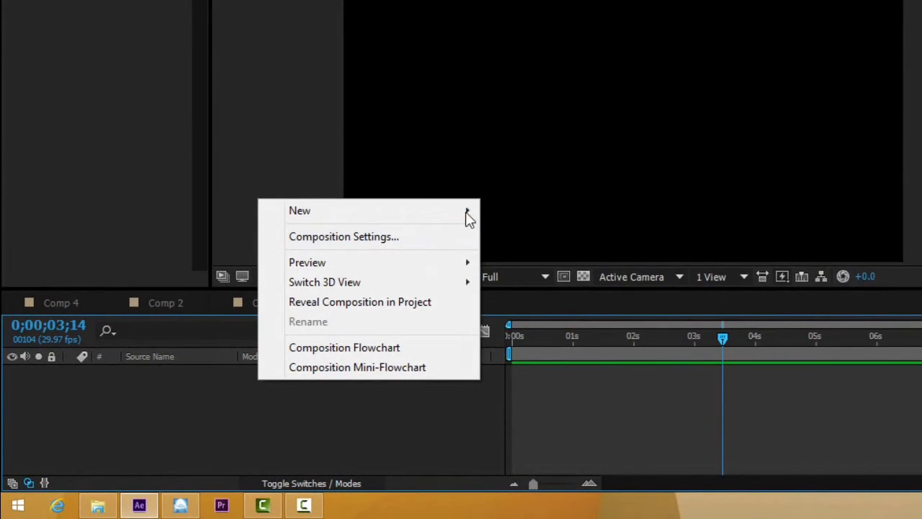
mouse_move(465, 215)
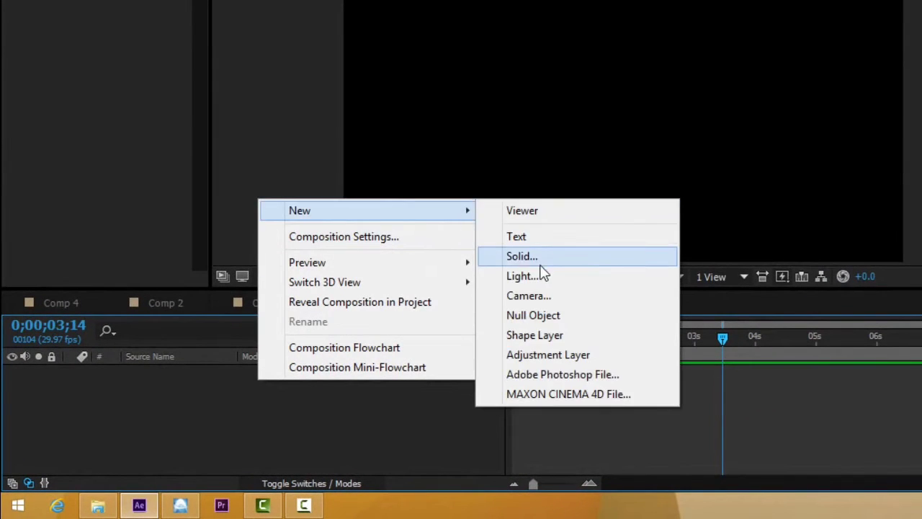
click(545, 245)
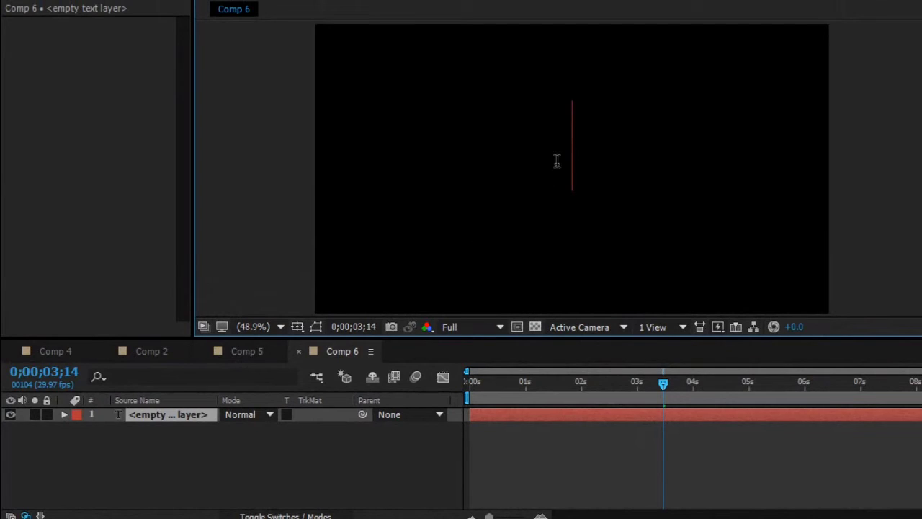
text(my)
key(BackSpace)
key(BackSpace)
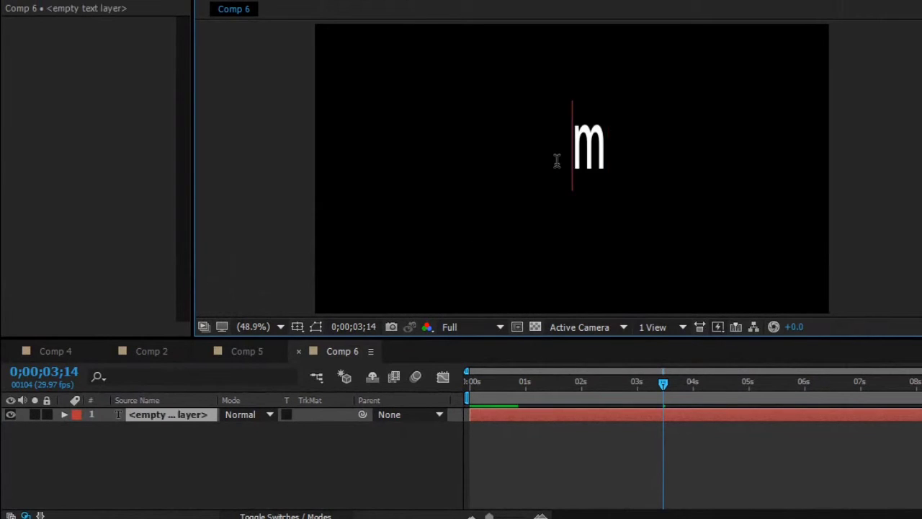
text(We)
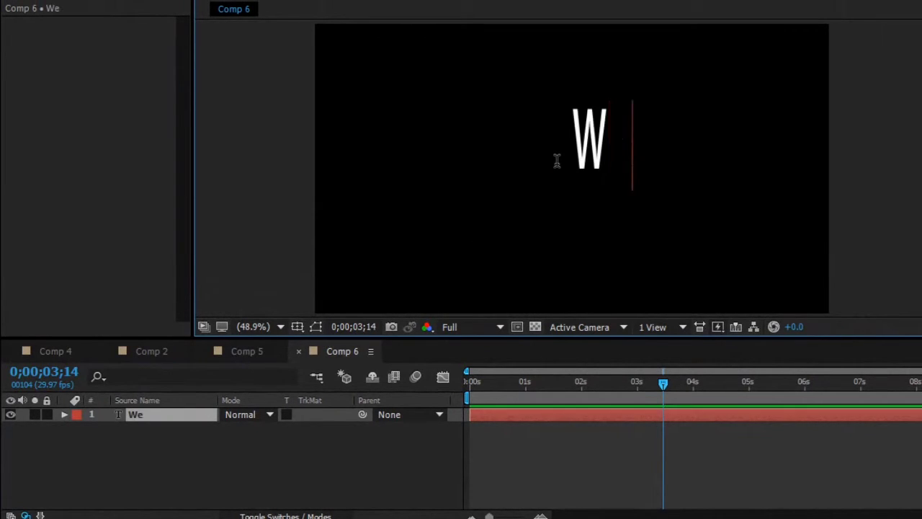
text(lcome to)
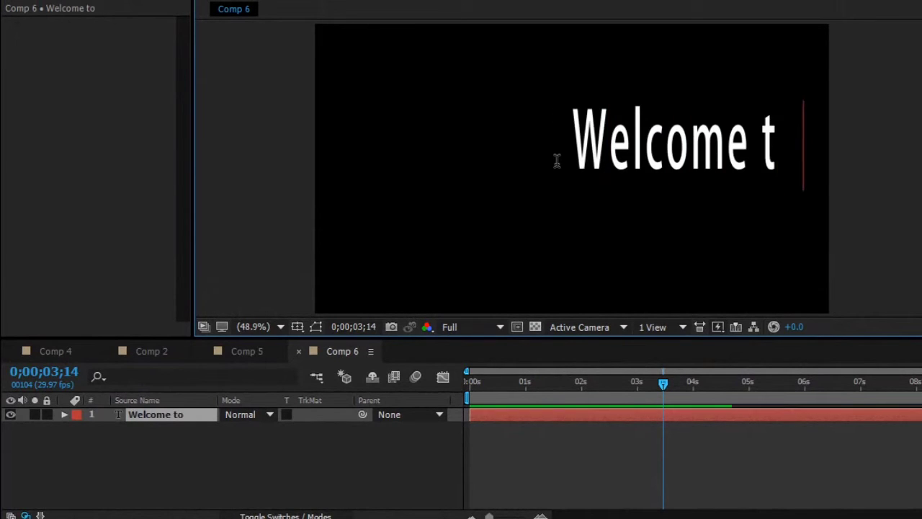
key(Return)
text(My Chan)
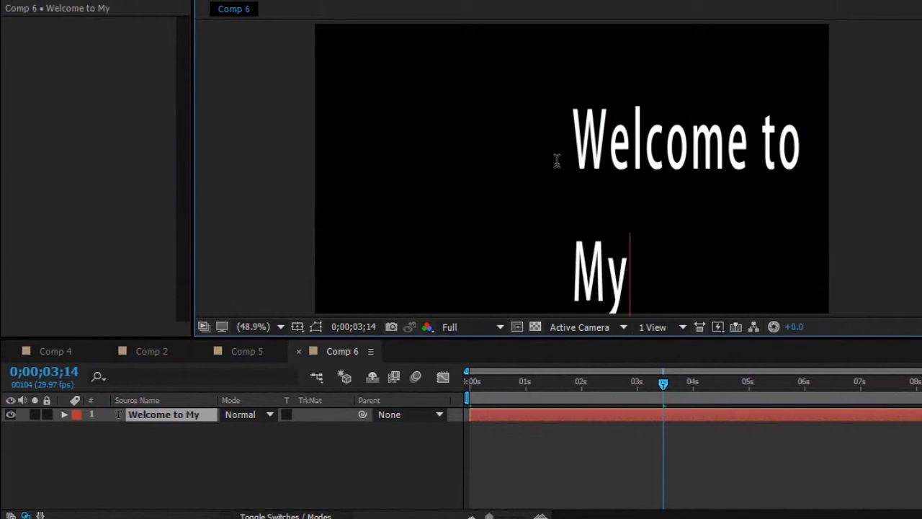
text(n)
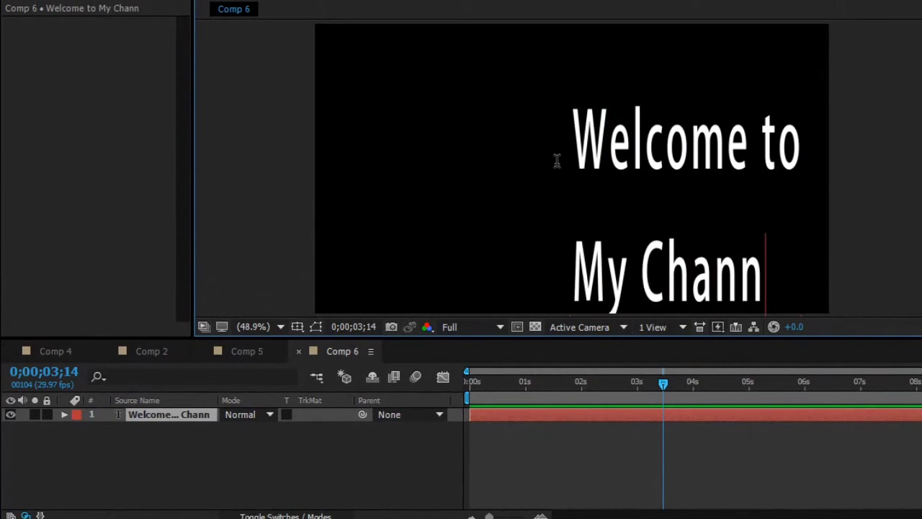
text(el)
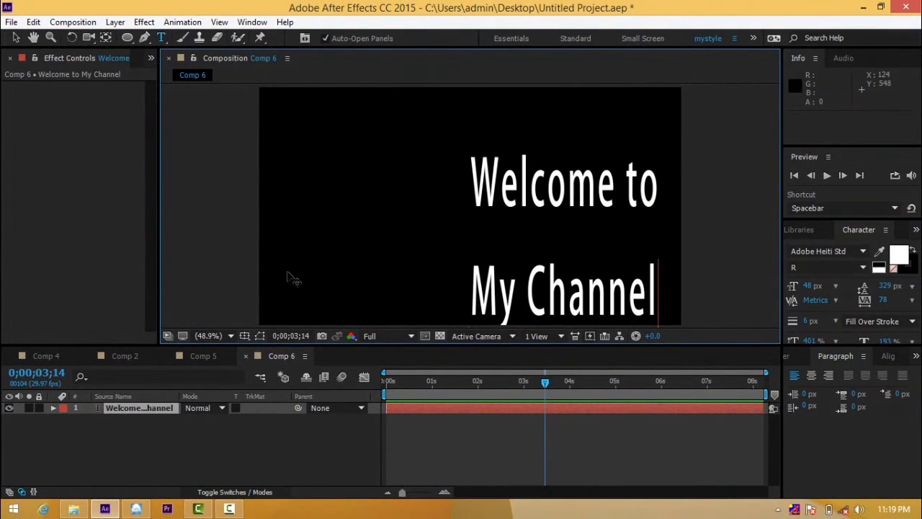
click(154, 423)
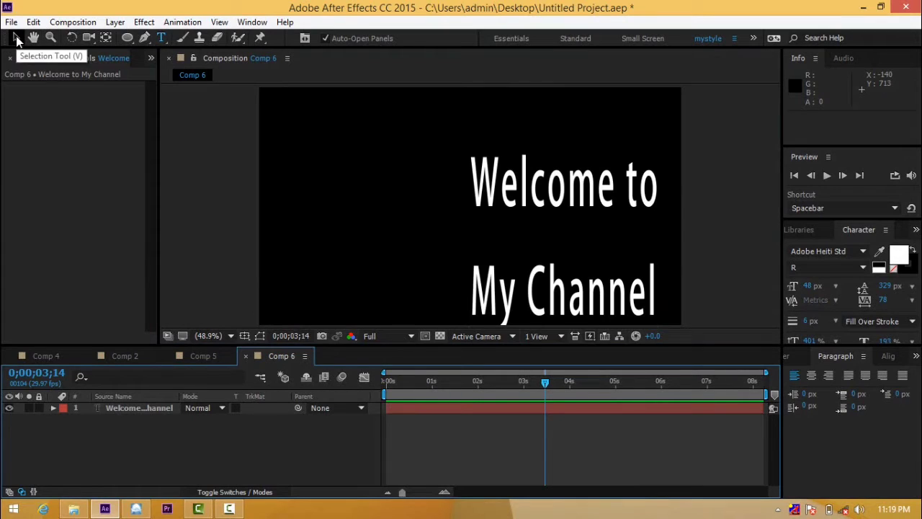
click(16, 39)
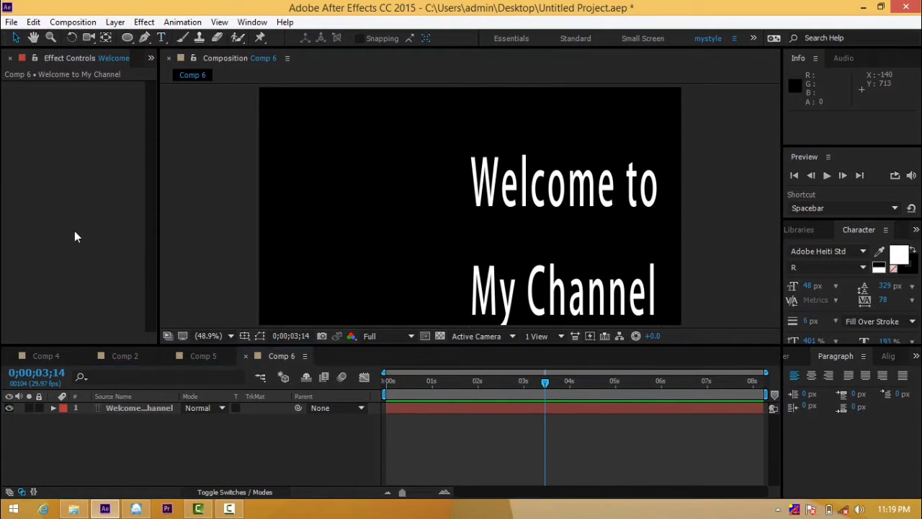
Move the "Welcome to My Channel" text to the upper middle of the frame and stretch its width to 165%.
click(131, 408)
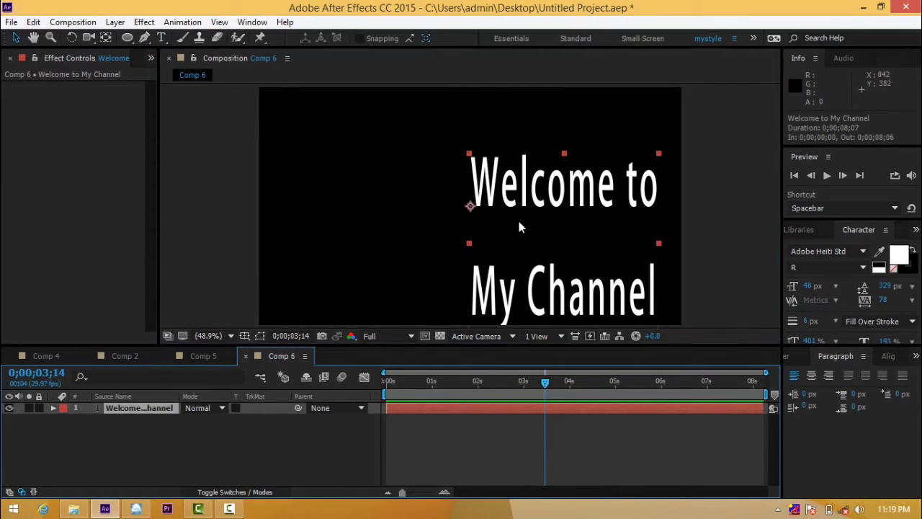
drag(496, 225, 338, 188)
drag(502, 203, 626, 184)
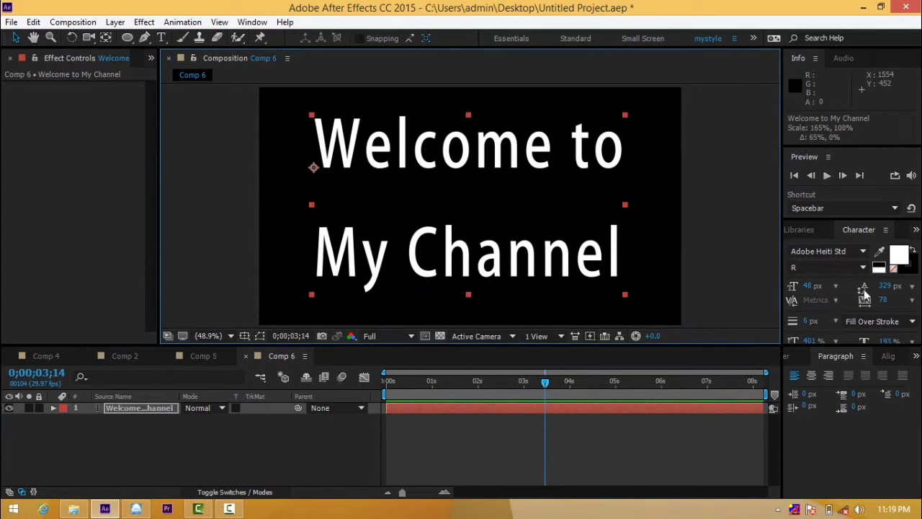
Set the text's line spacing to 223 px, then widen the text slightly and center it in the frame.
drag(895, 287, 666, 272)
mouse_move(312, 187)
mouse_down()
mouse_move(297, 187)
mouse_move(317, 189)
mouse_up()
key(ctrl+z)
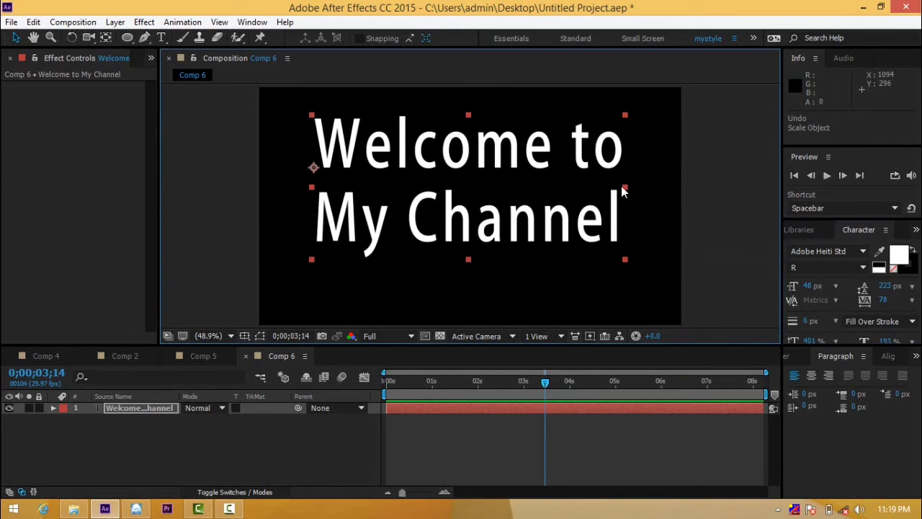
drag(624, 187, 645, 187)
drag(573, 186, 568, 202)
click(133, 429)
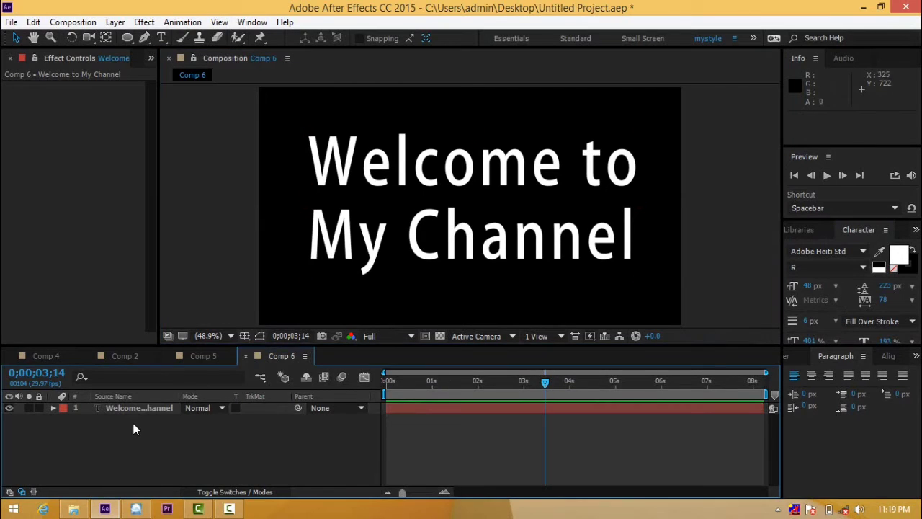
Create a 1280 × 720 px black solid above the text layer in Comp 6.
right_click(133, 430)
mouse_move(202, 301)
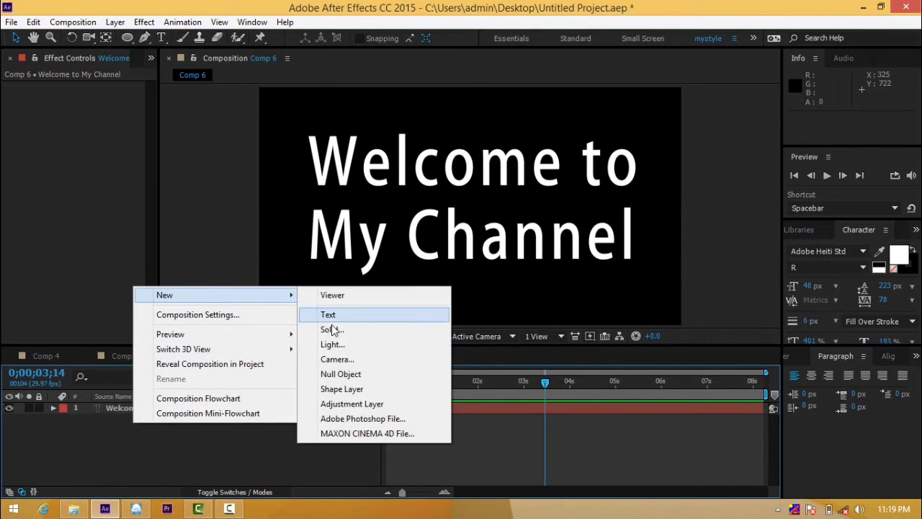
click(332, 329)
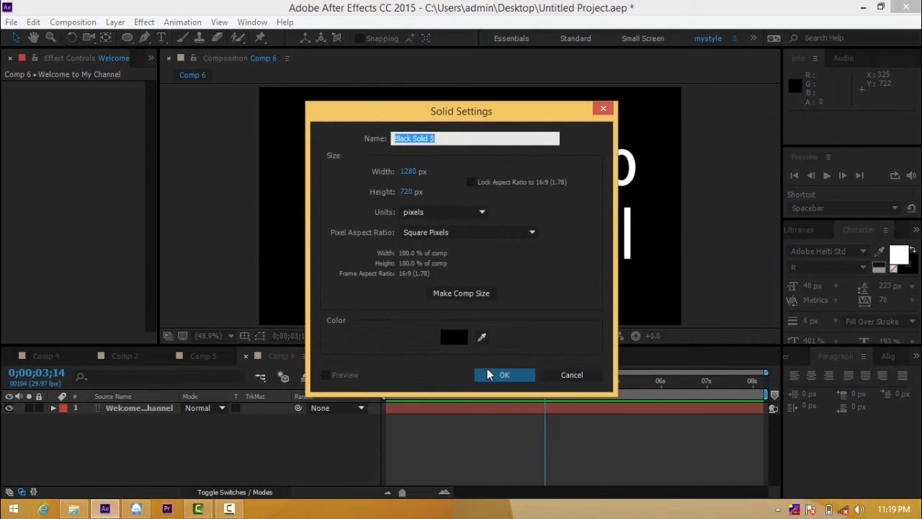
click(489, 376)
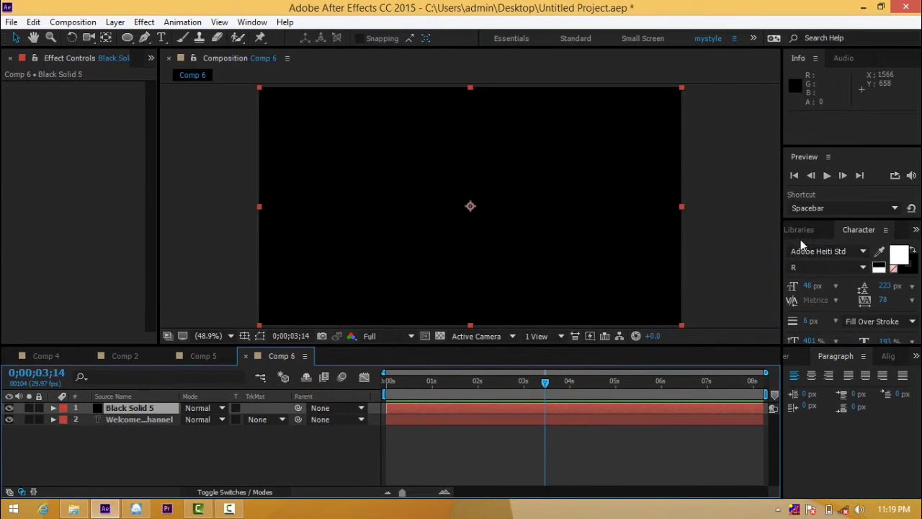
Apply the Video Copilot Saber effect to the black solid above the text layer.
click(800, 235)
click(794, 235)
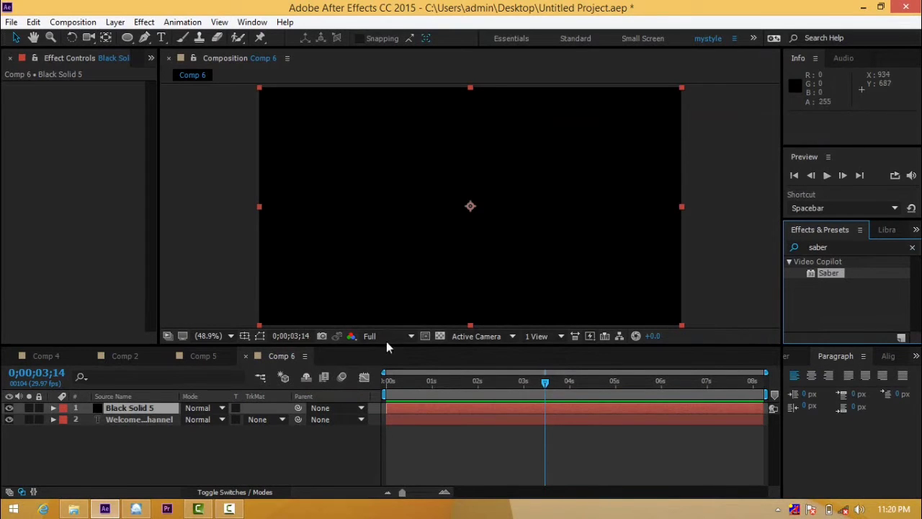
click(120, 409)
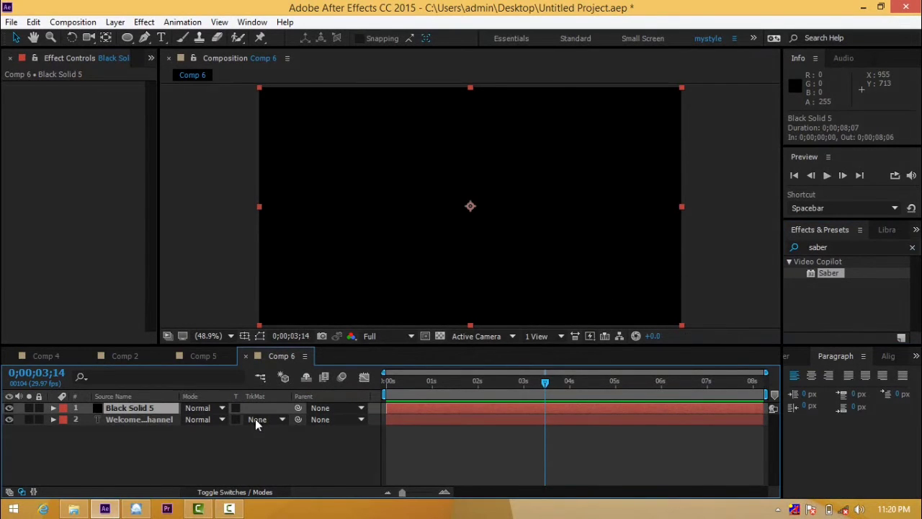
click(153, 420)
click(158, 408)
drag(814, 275, 144, 414)
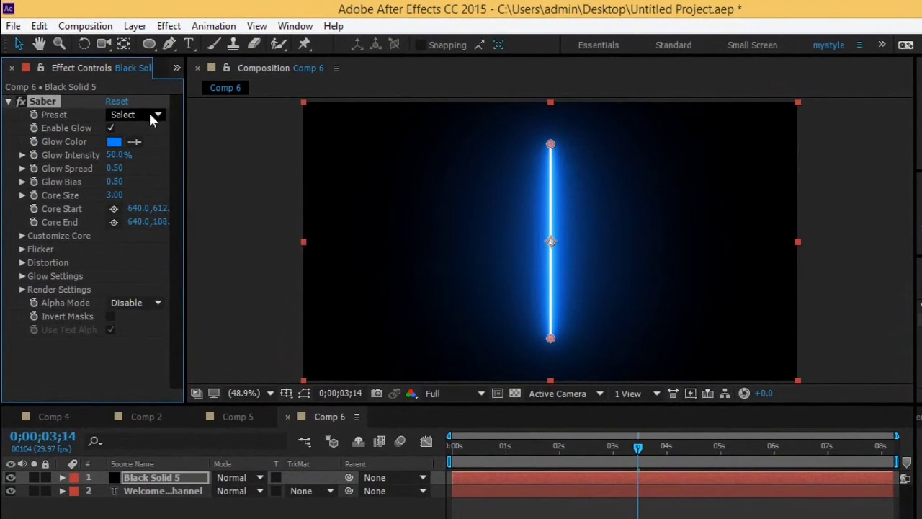
Set Saber's core type to Text Layer with "Welcome to My Channel" as the source, and lower the glow intensity to 19%.
click(23, 236)
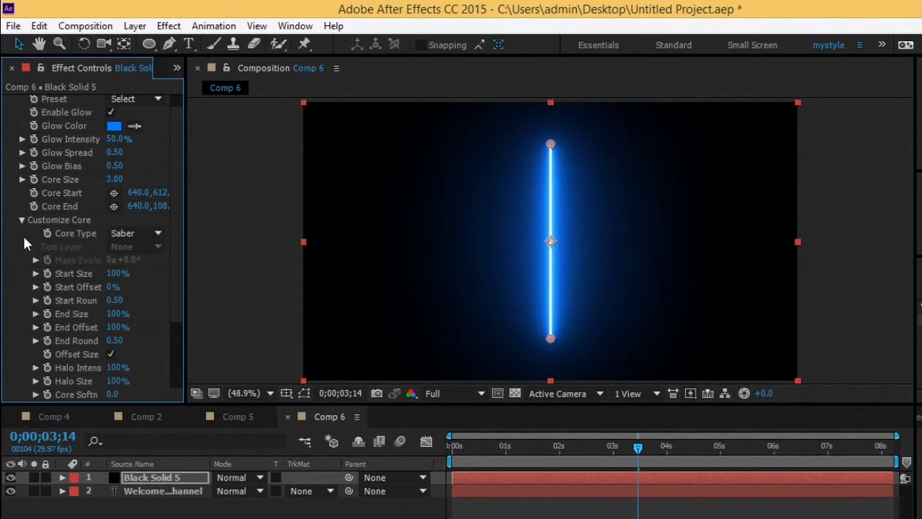
click(130, 233)
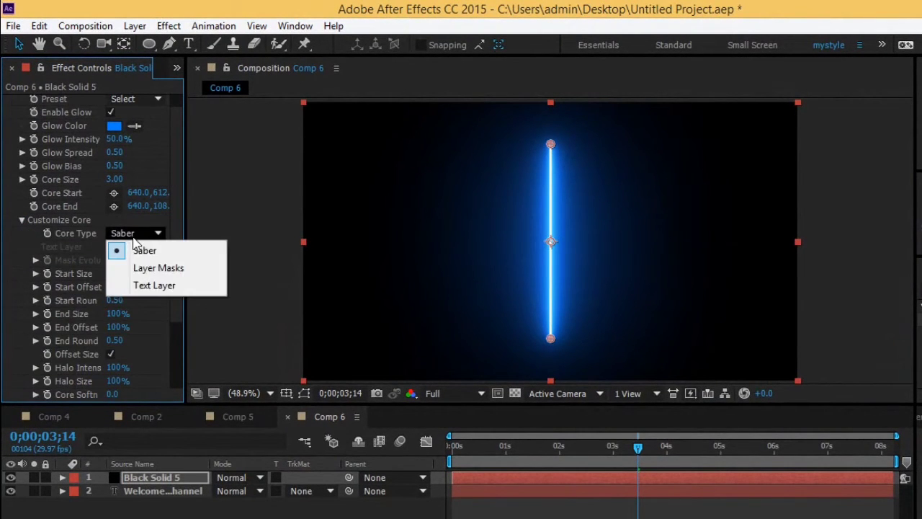
click(155, 286)
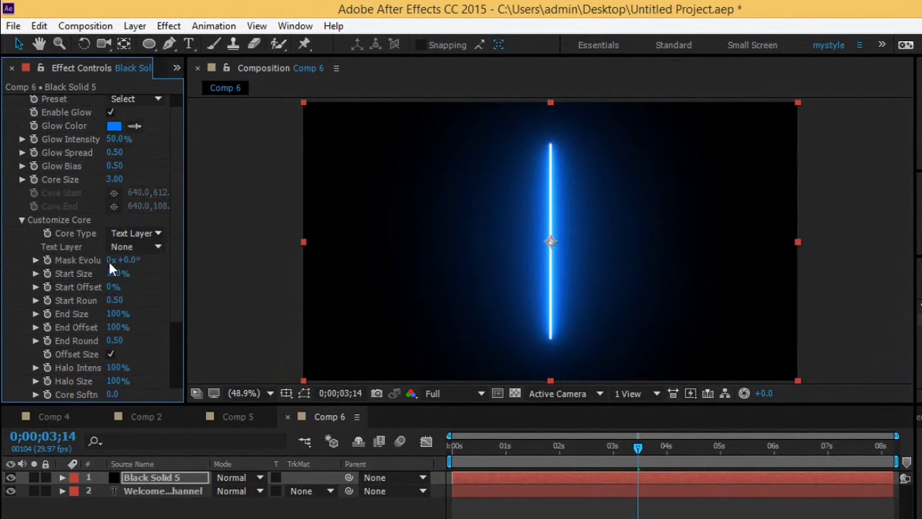
click(129, 247)
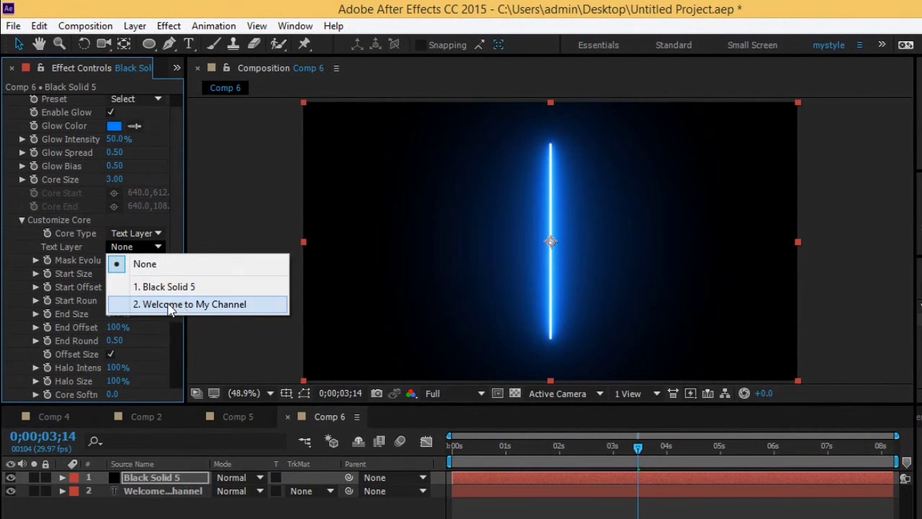
click(168, 304)
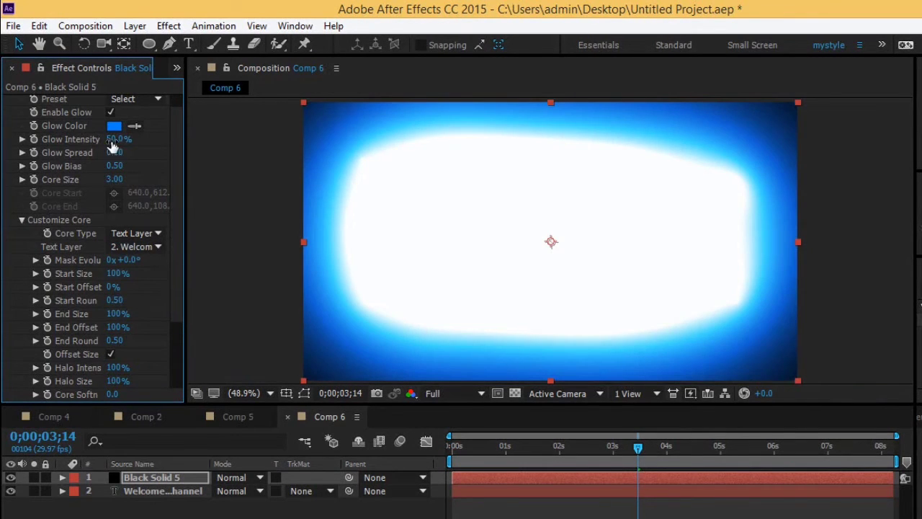
drag(108, 138, 92, 141)
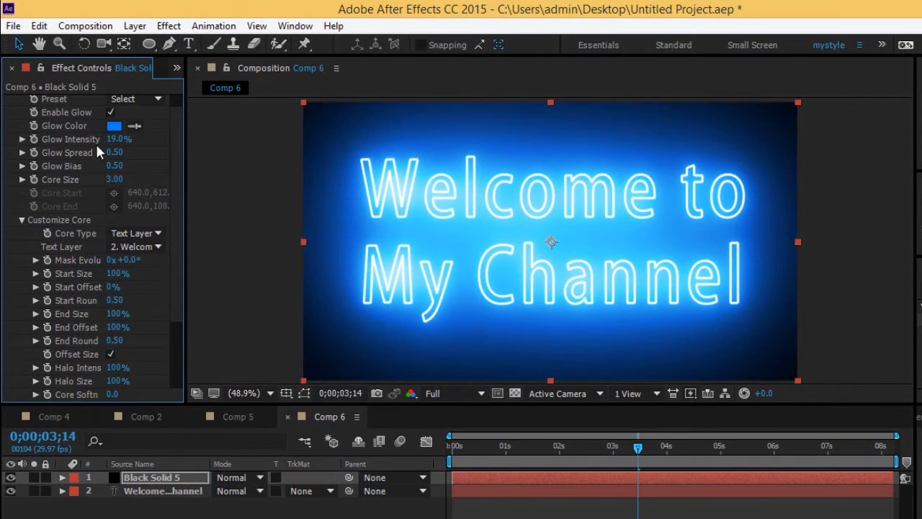
Apply Saber's Neon preset to the text and reduce the glow intensity to 33%.
click(137, 101)
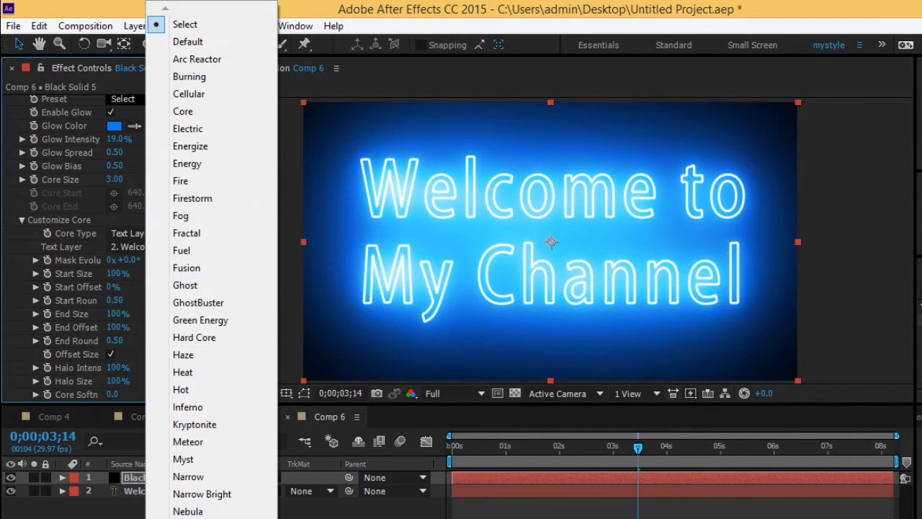
click(188, 517)
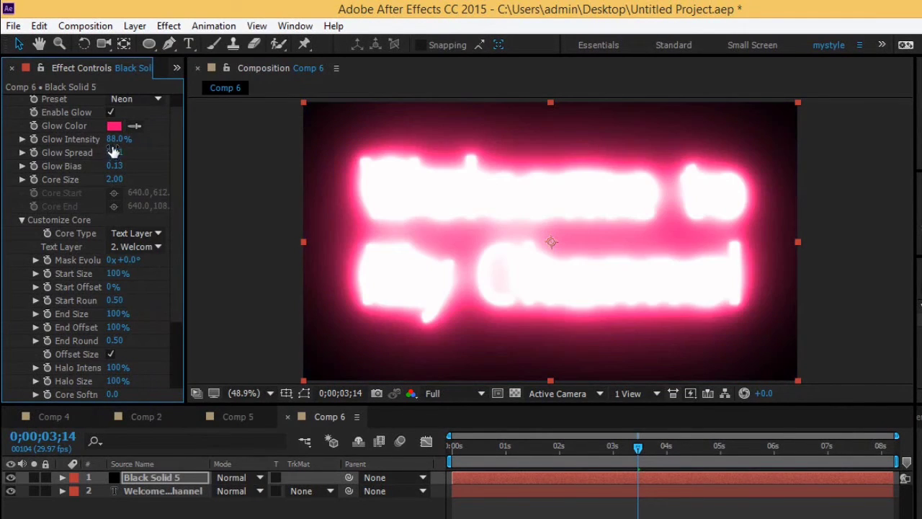
drag(97, 139, 72, 145)
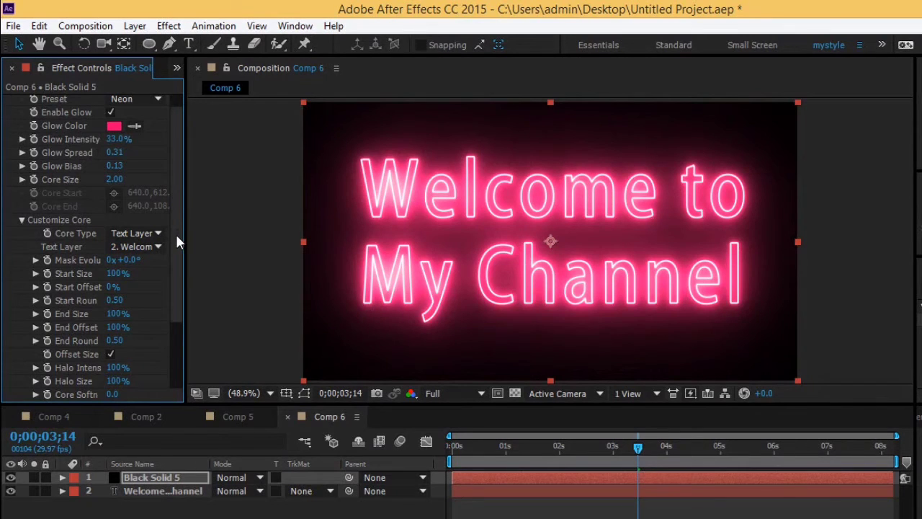
Shorten the work area to about 3 seconds and trim Comp 6 to it.
drag(175, 272, 200, 314)
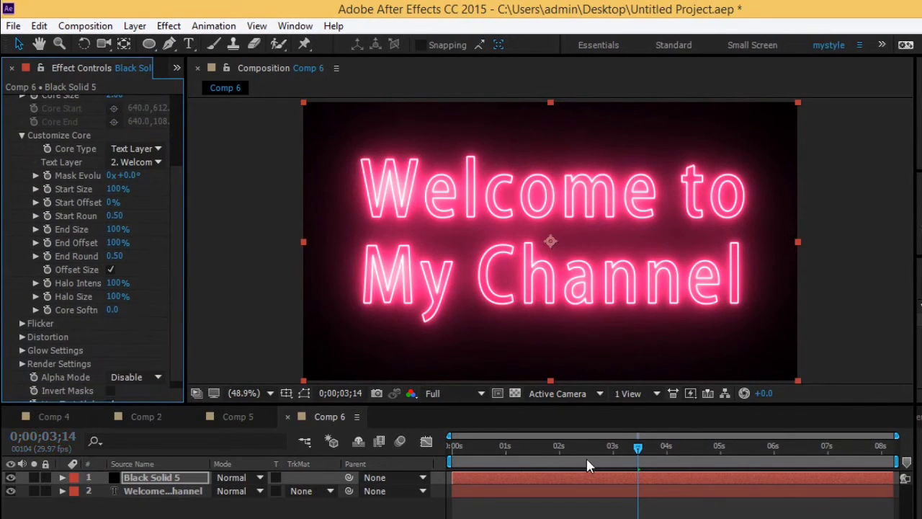
click(561, 450)
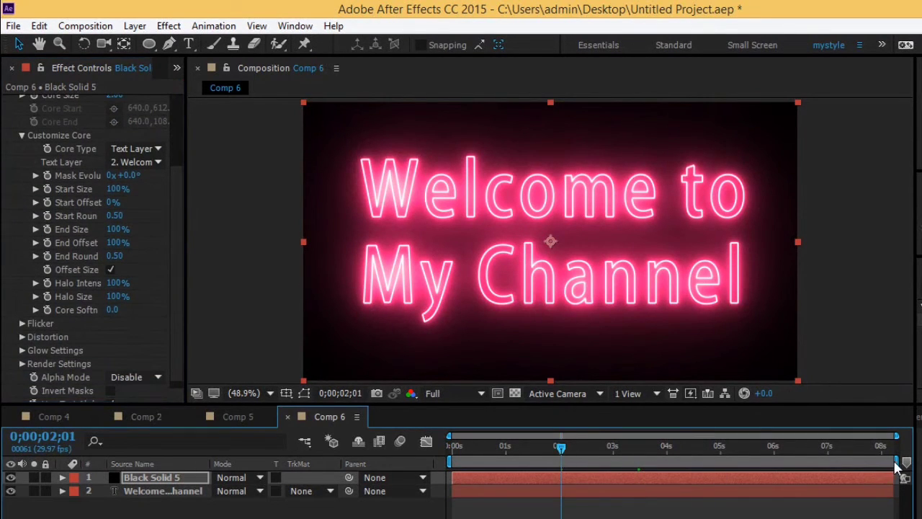
drag(896, 461, 600, 456)
right_click(595, 466)
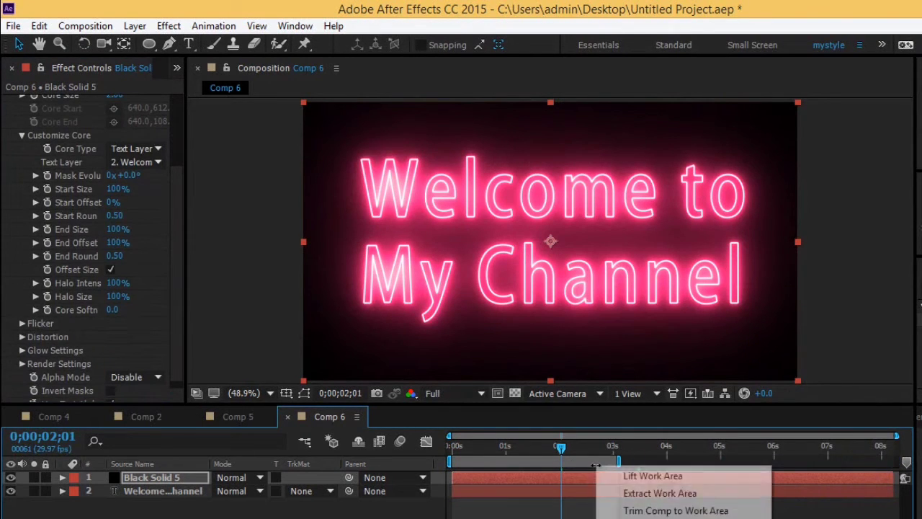
click(628, 508)
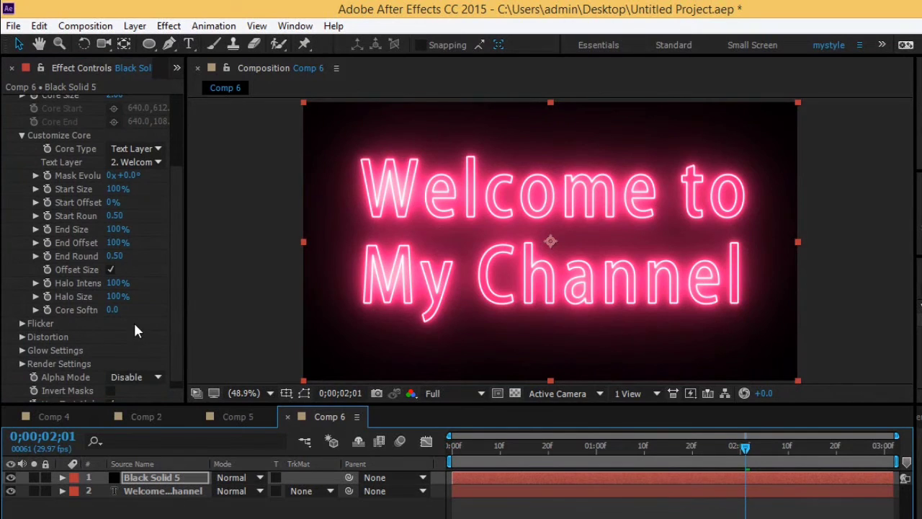
Change the Saber preset to Fire, lower the glow intensity to 14%, and preview the burning text animation.
drag(531, 447, 563, 445)
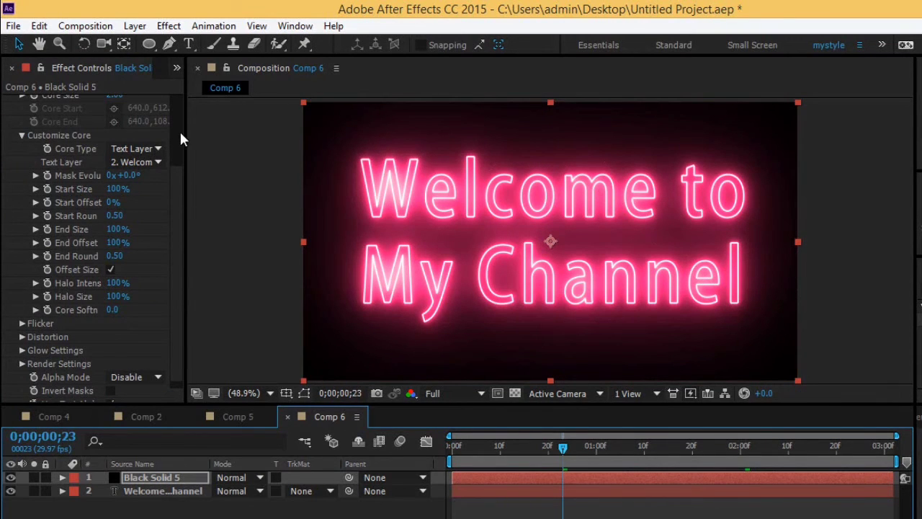
scroll(179, 136, up, 3)
click(157, 115)
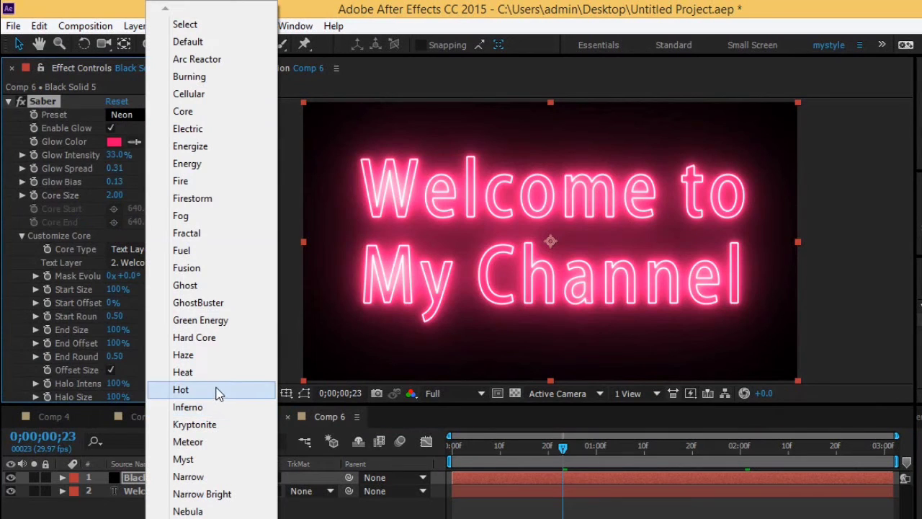
click(202, 185)
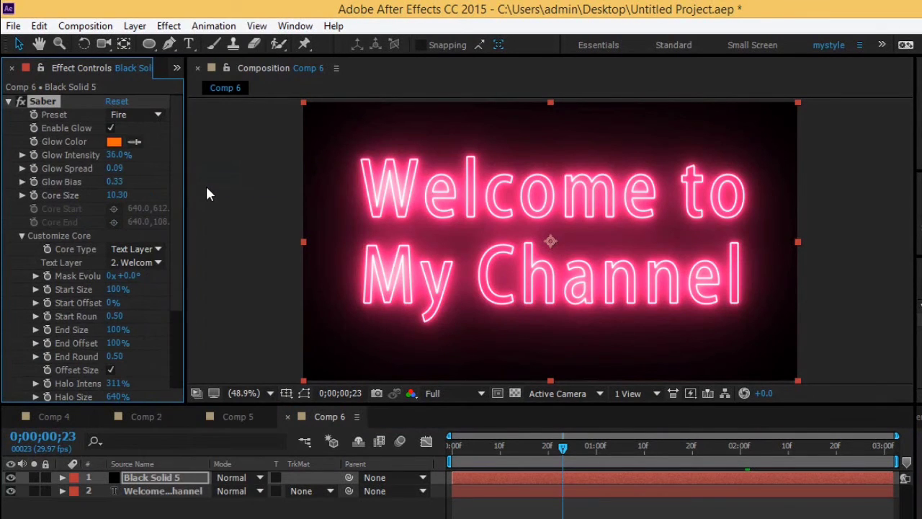
drag(133, 155, 103, 156)
key(space)
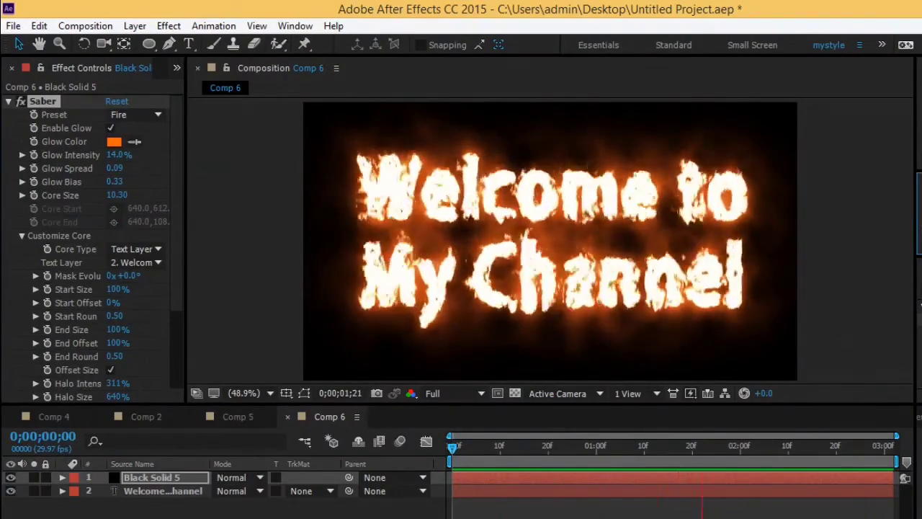
key(space)
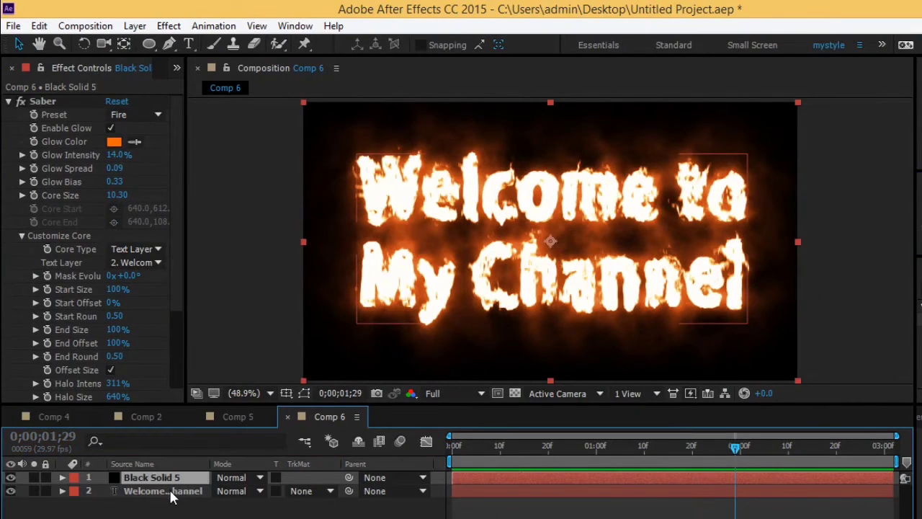
Delete the text layer and the black solid with the Saber effect from Comp 6.
click(165, 491)
key(Delete)
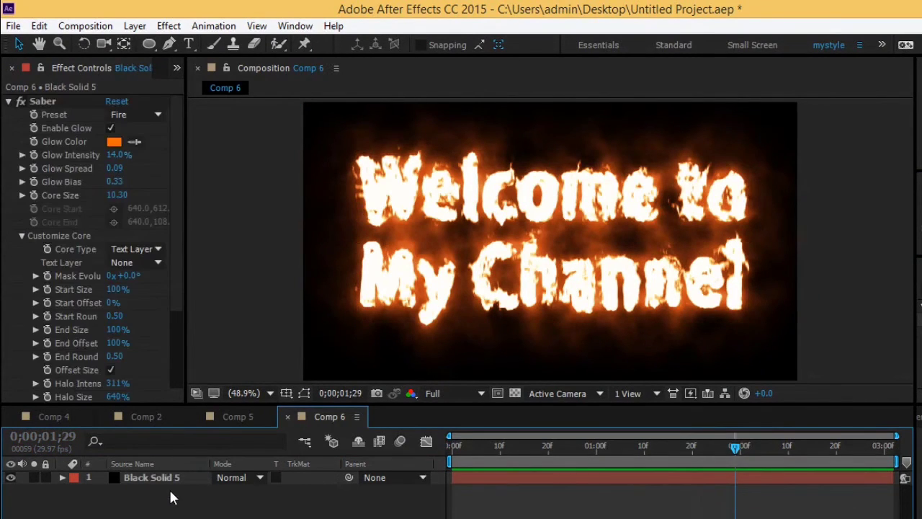
click(161, 476)
key(Delete)
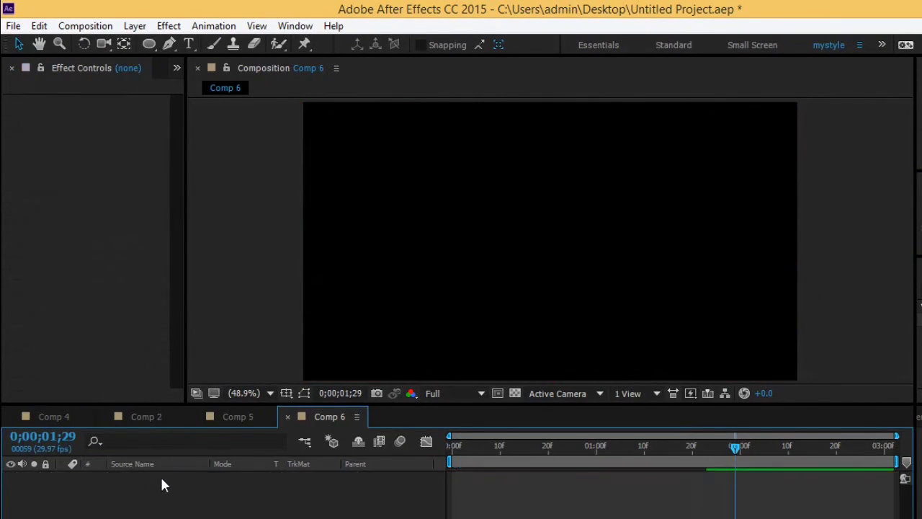
Create a new 1280 × 720 px black solid in the emptied Comp 6.
right_click(160, 474)
mouse_move(327, 329)
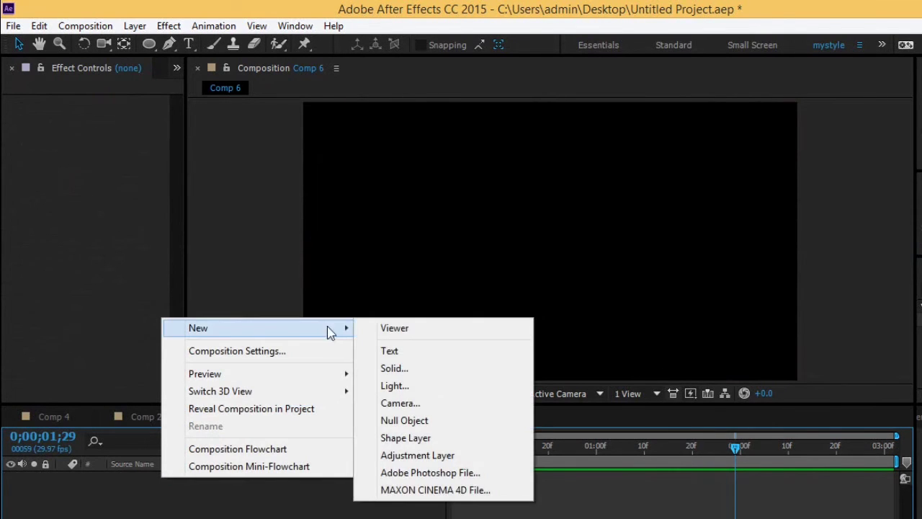
click(407, 369)
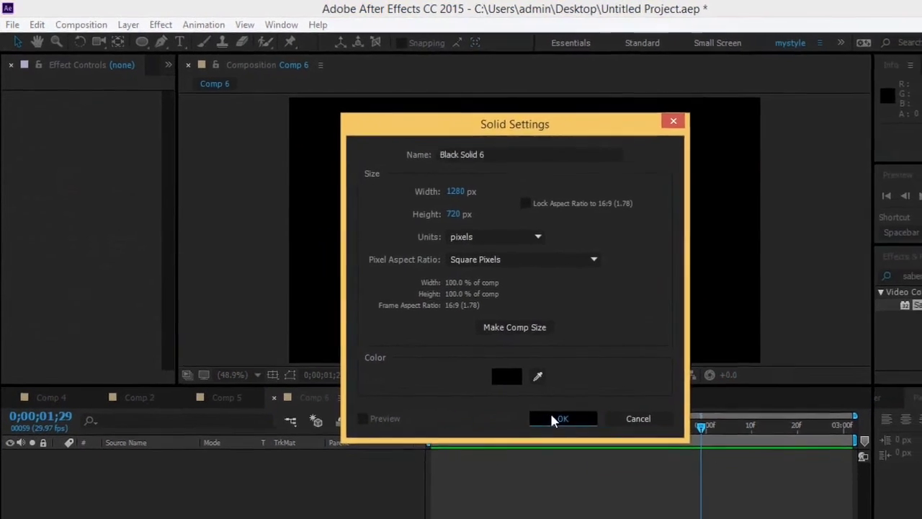
click(565, 440)
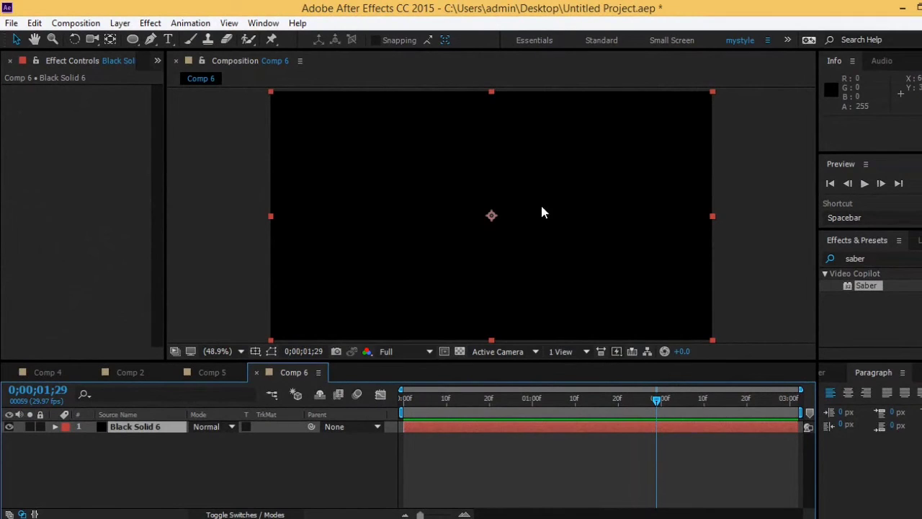
Apply the Saber effect to the black solid and set its Core Type to Layer Masks.
drag(847, 288, 544, 259)
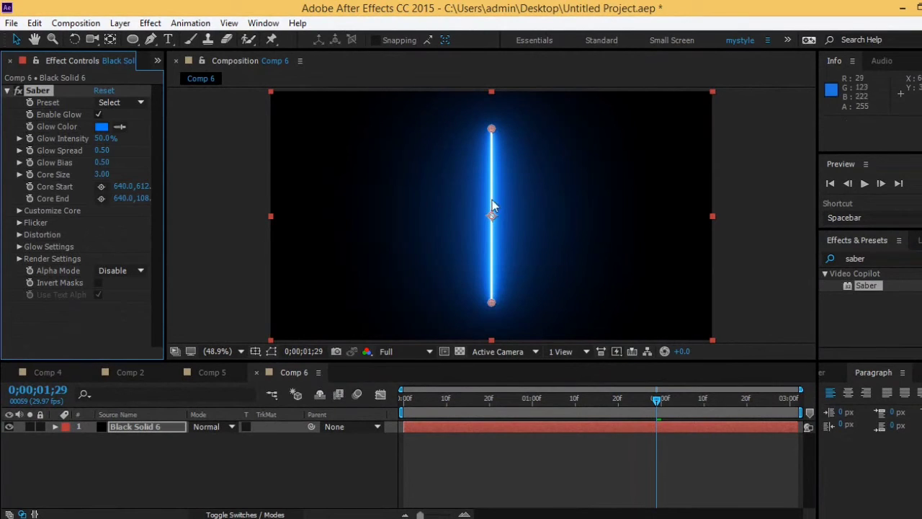
click(19, 210)
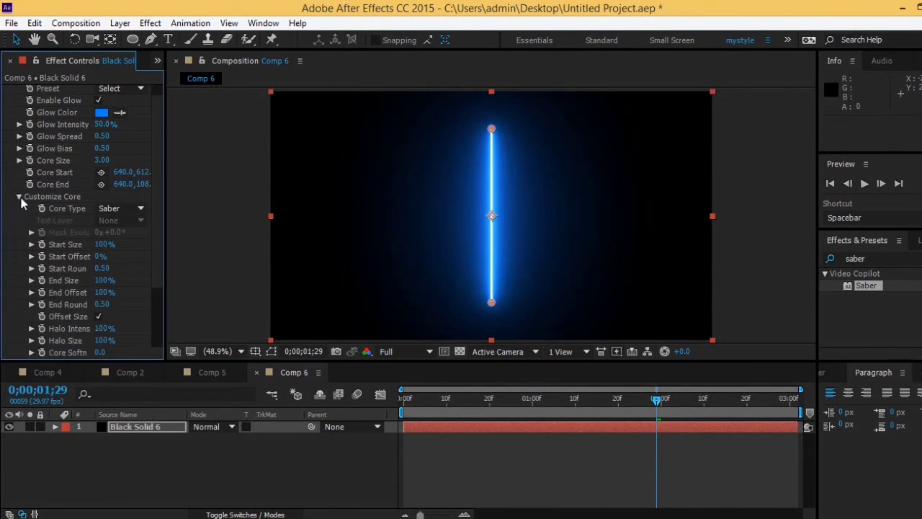
click(136, 208)
click(132, 240)
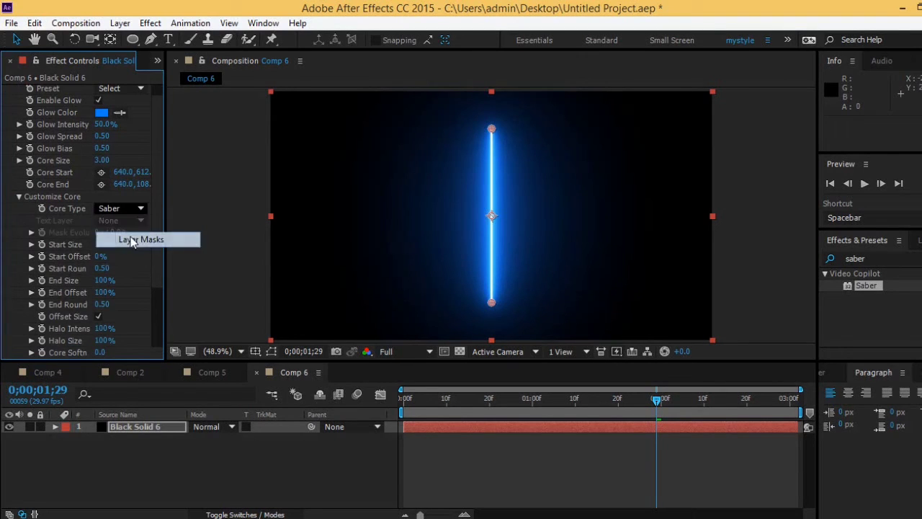
Draw an open eight-point zigzag mask on the black solid with the Pen tool, starting near the frame's upper-left corner, and hide its outline.
click(132, 431)
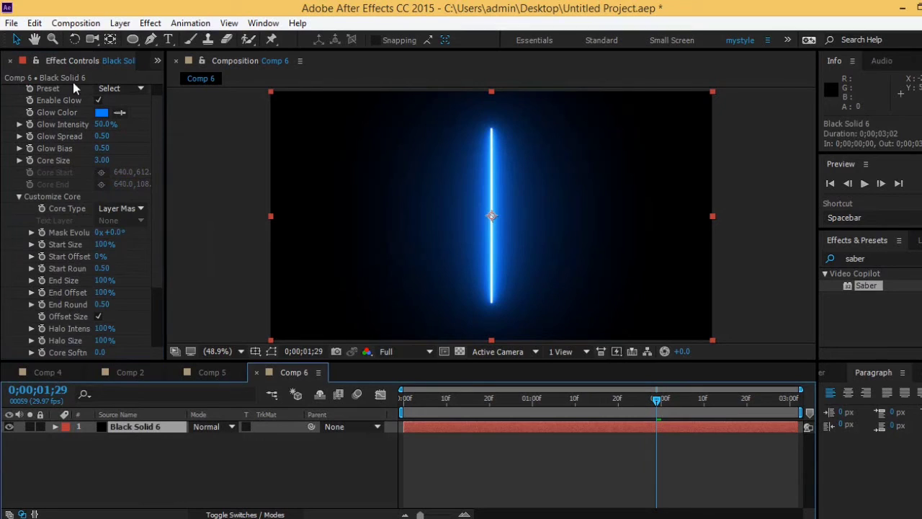
click(149, 43)
click(300, 149)
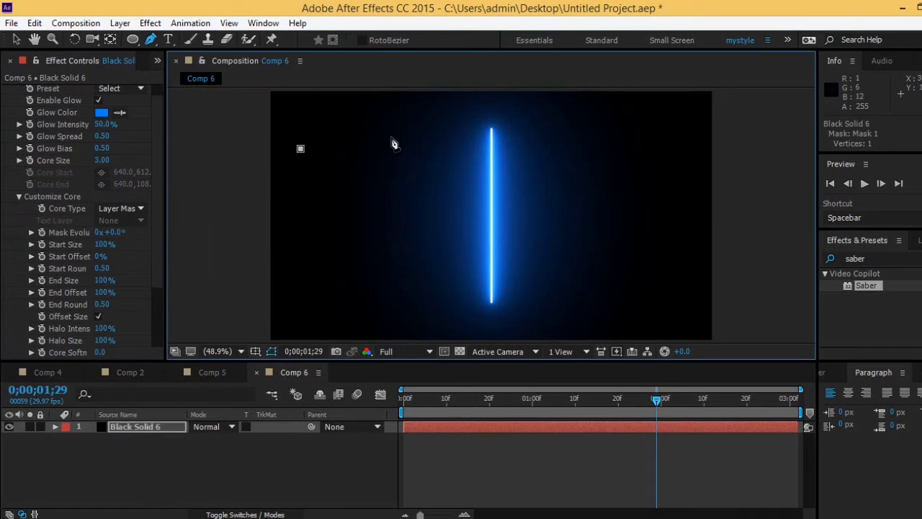
click(390, 137)
click(381, 209)
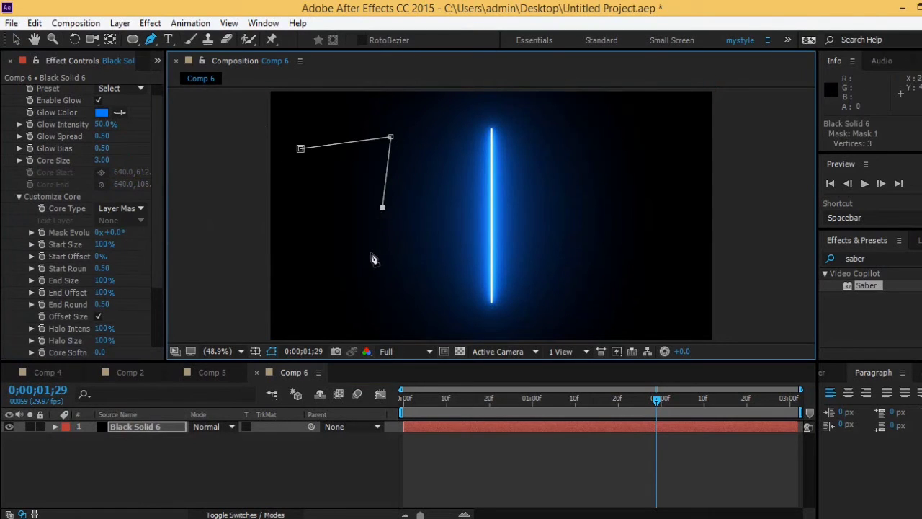
click(370, 252)
click(438, 259)
click(516, 286)
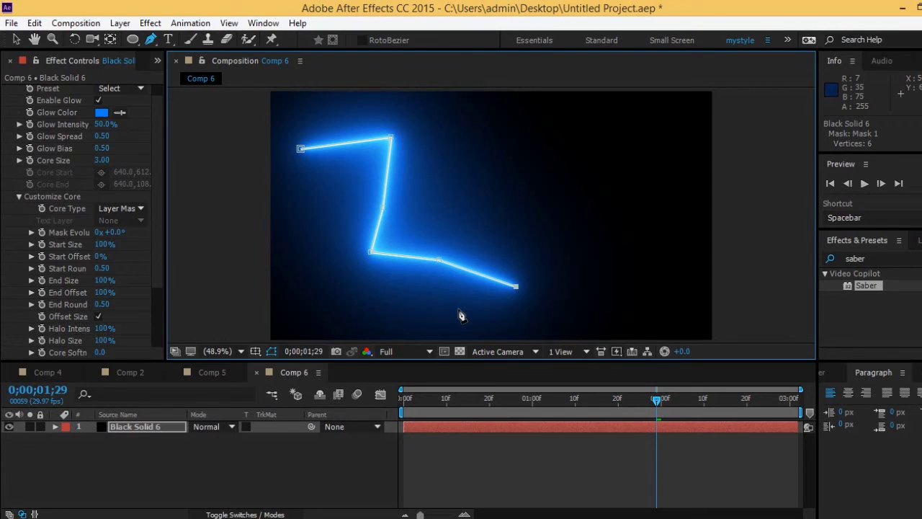
click(540, 148)
click(633, 135)
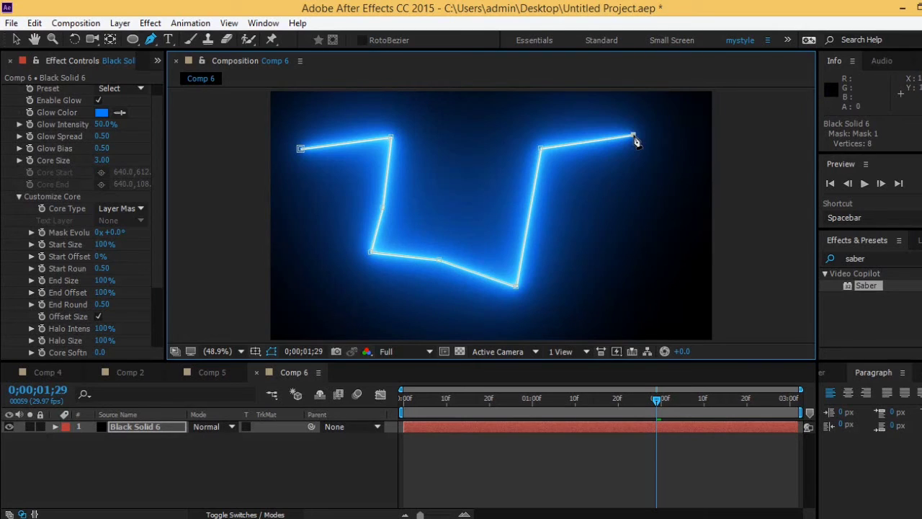
click(272, 351)
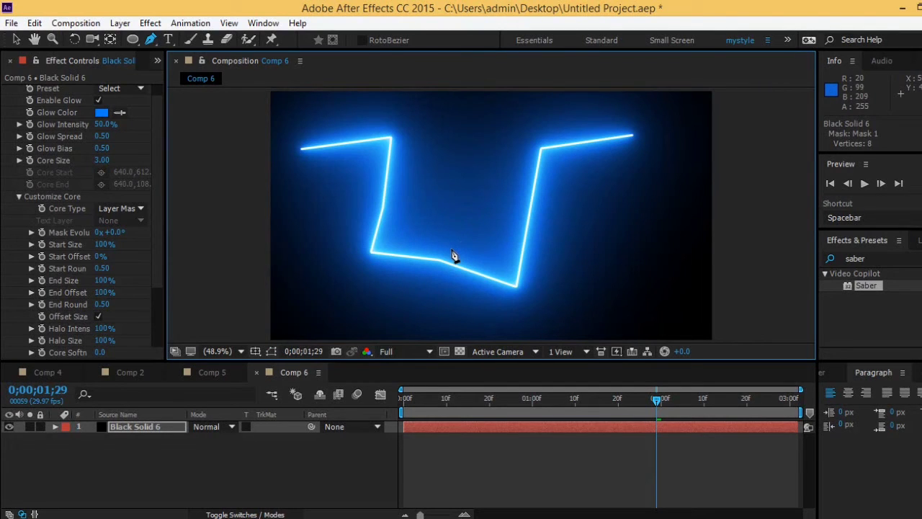
Extend the open mask path down to the frame's lower-right area, ending in a small angular spiral for 15 vertices, and hide its outline.
click(652, 233)
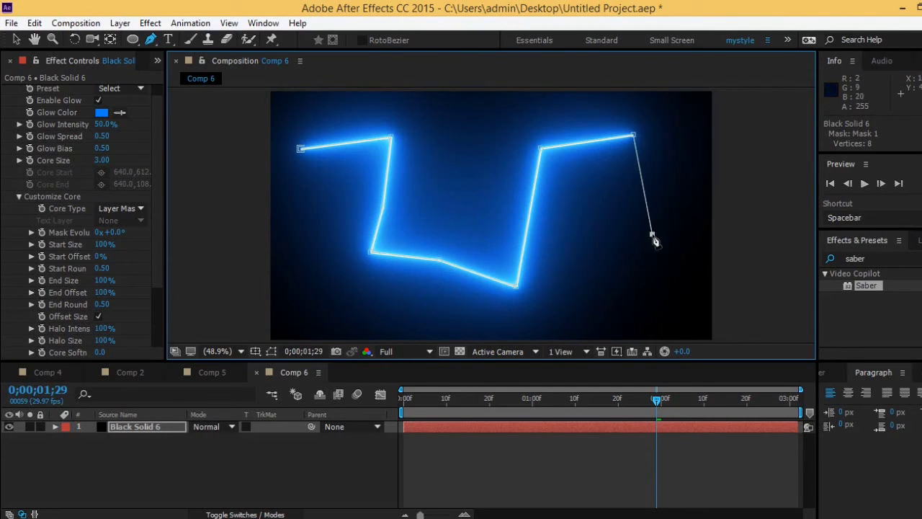
click(676, 296)
click(658, 313)
click(624, 317)
click(628, 278)
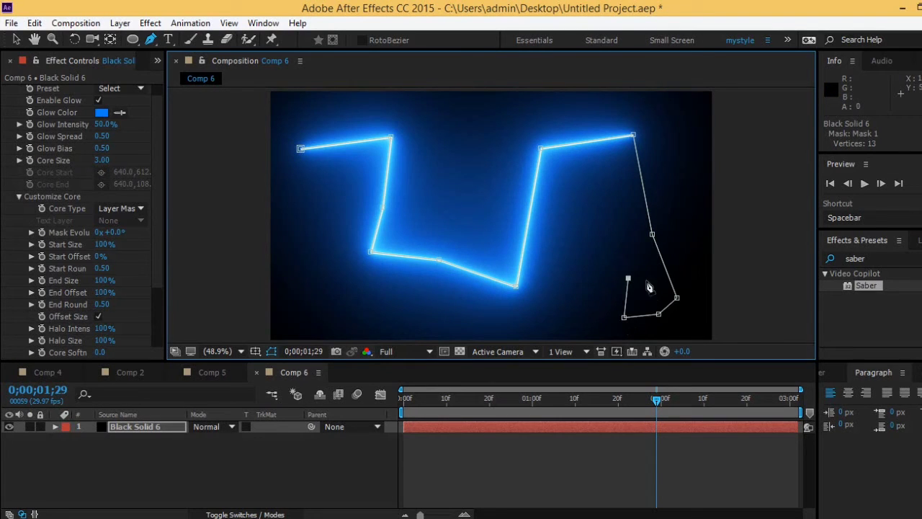
click(655, 288)
click(639, 307)
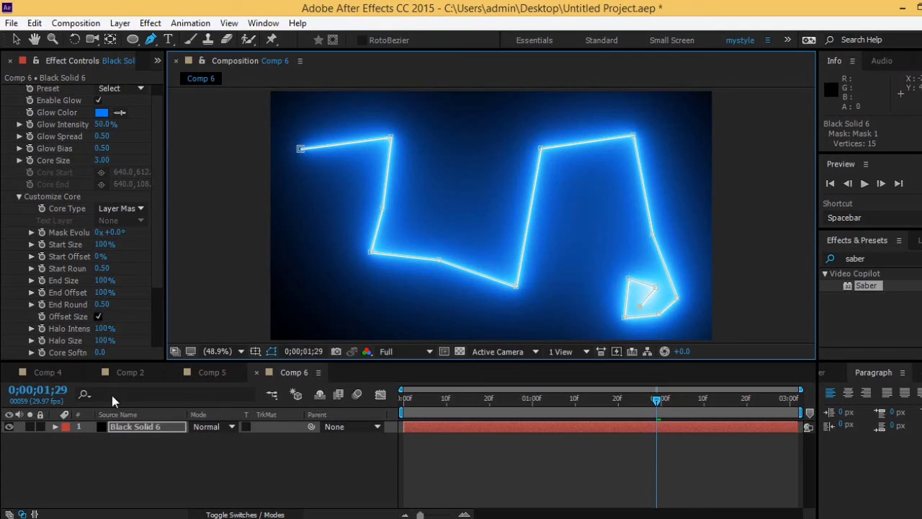
click(125, 432)
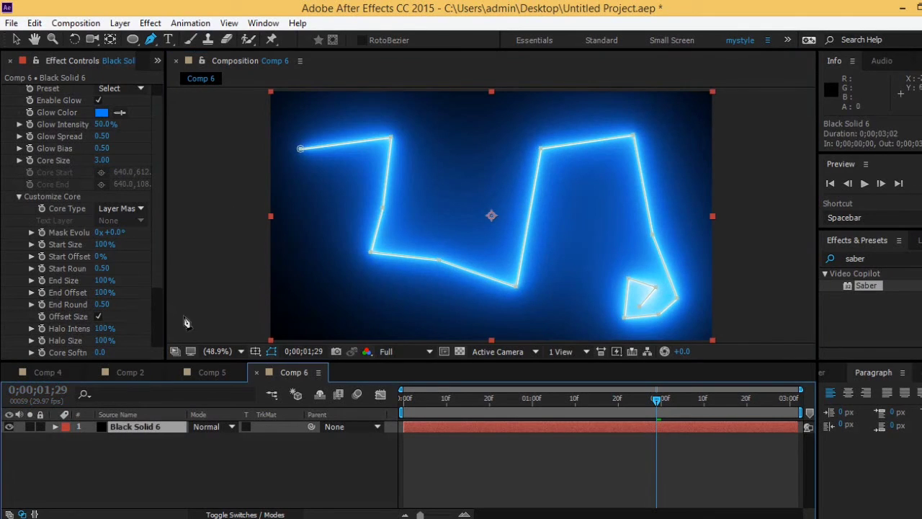
click(271, 351)
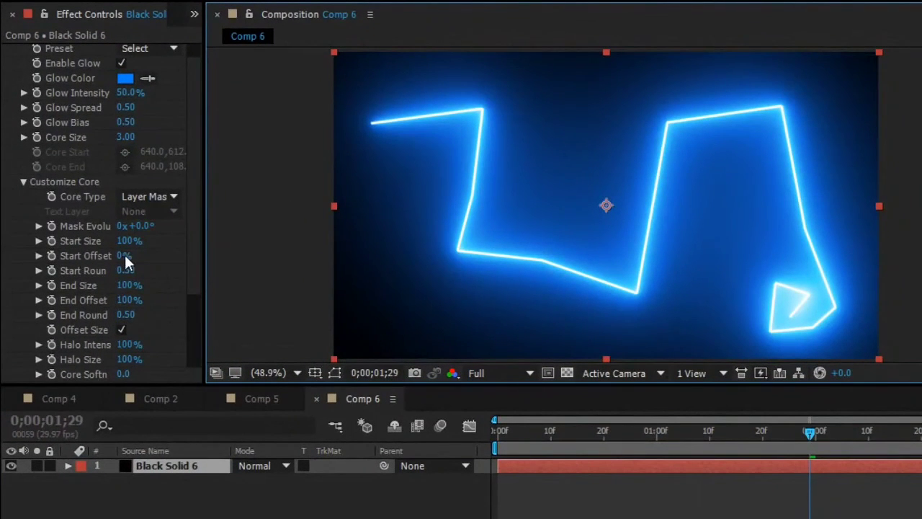
Go to the first frame and try out Saber's Start Offset along the mask path, returning it to 0%.
drag(123, 257, 319, 259)
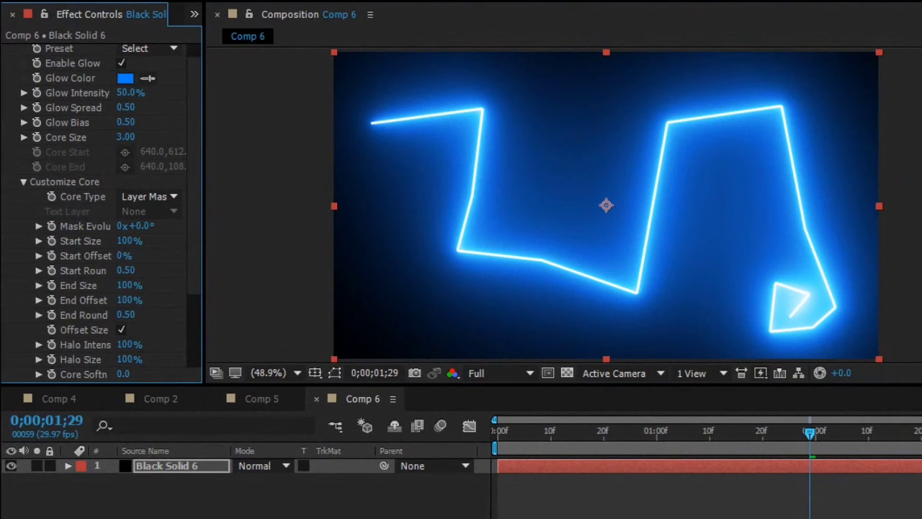
key(Home)
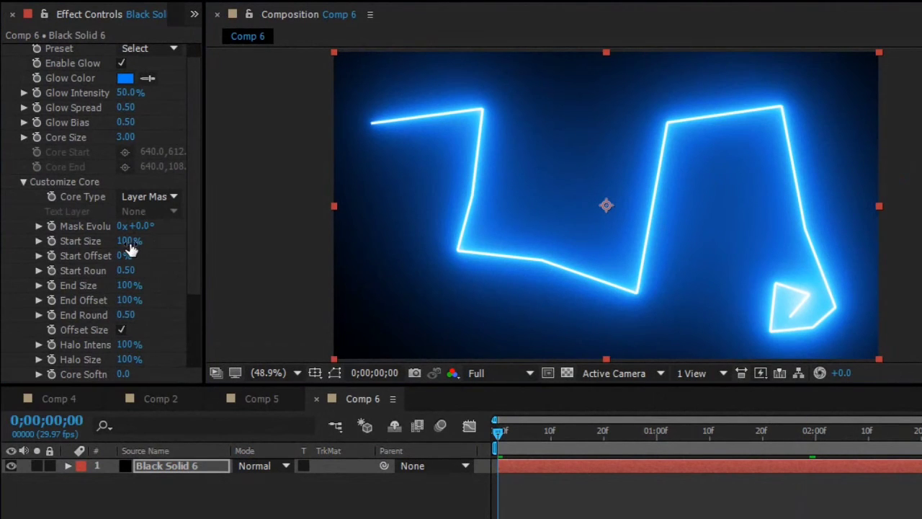
mouse_move(126, 255)
mouse_down()
mouse_move(148, 258)
mouse_move(142, 265)
mouse_up()
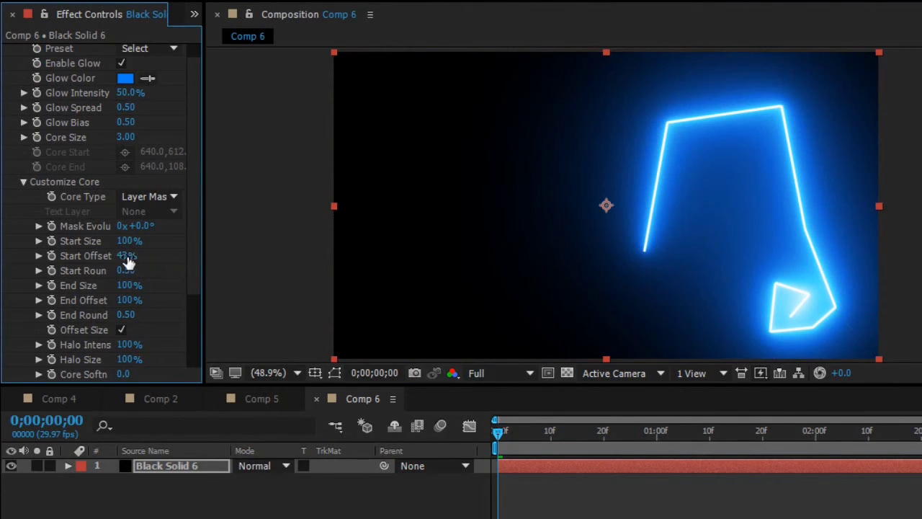
drag(127, 258, 74, 267)
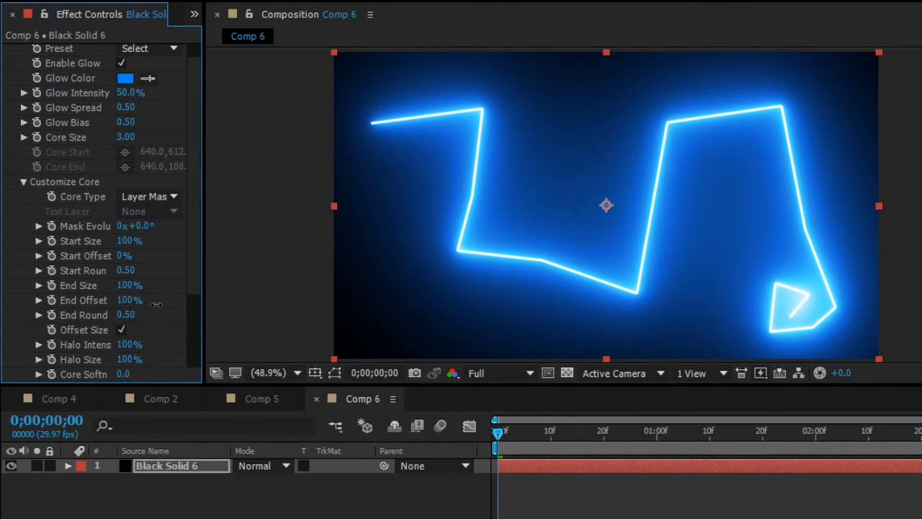
Keyframe Saber's End Offset from 0% at the first frame to 100% at 0;00;02;01, and preview the line animation from the start.
drag(155, 305, 42, 304)
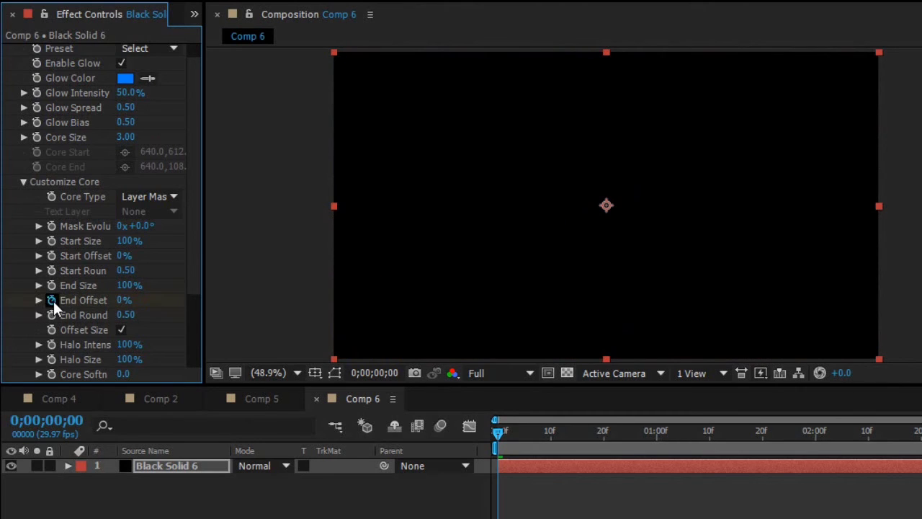
click(52, 301)
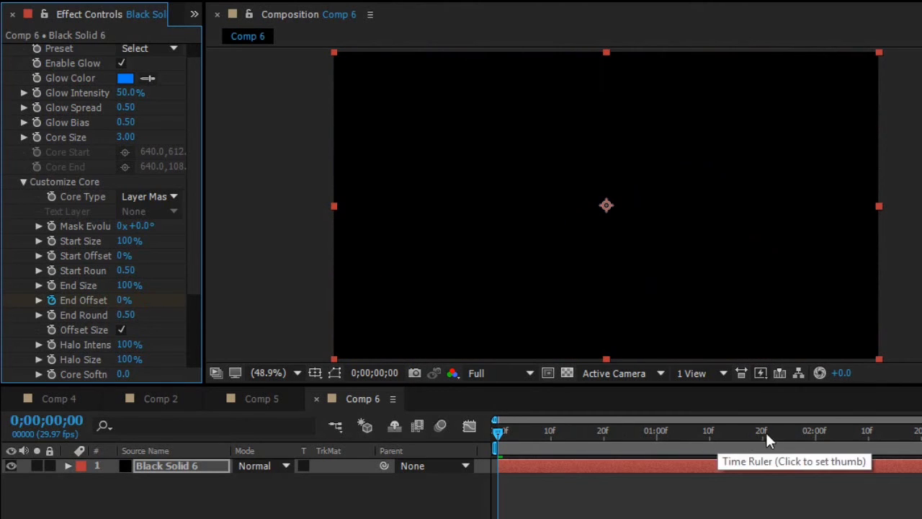
click(819, 435)
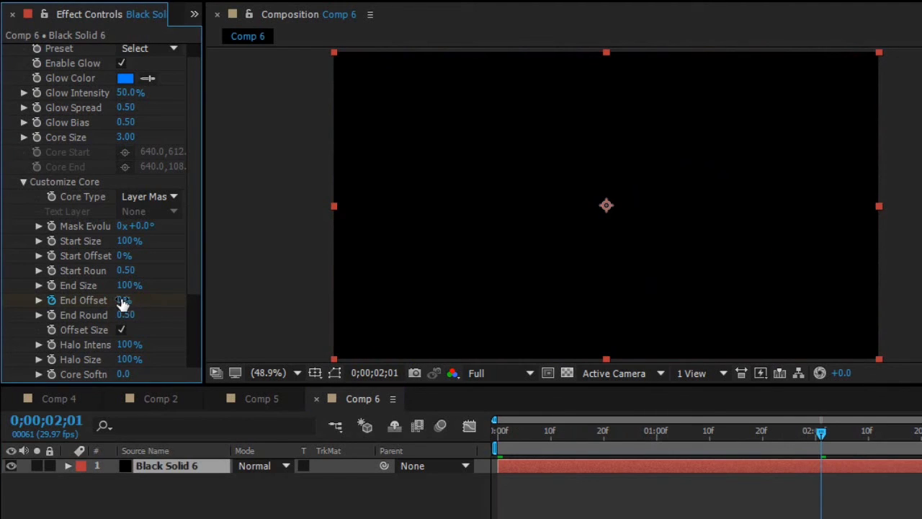
drag(124, 300, 540, 295)
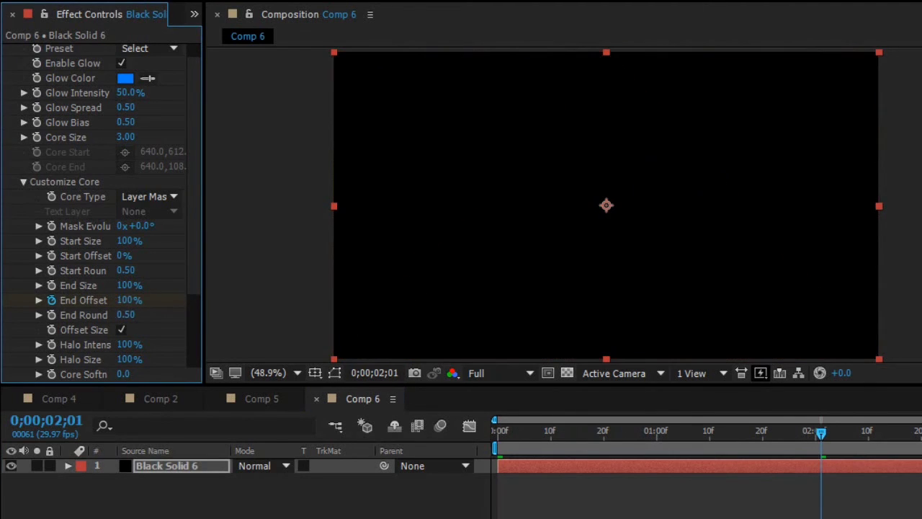
key(Home)
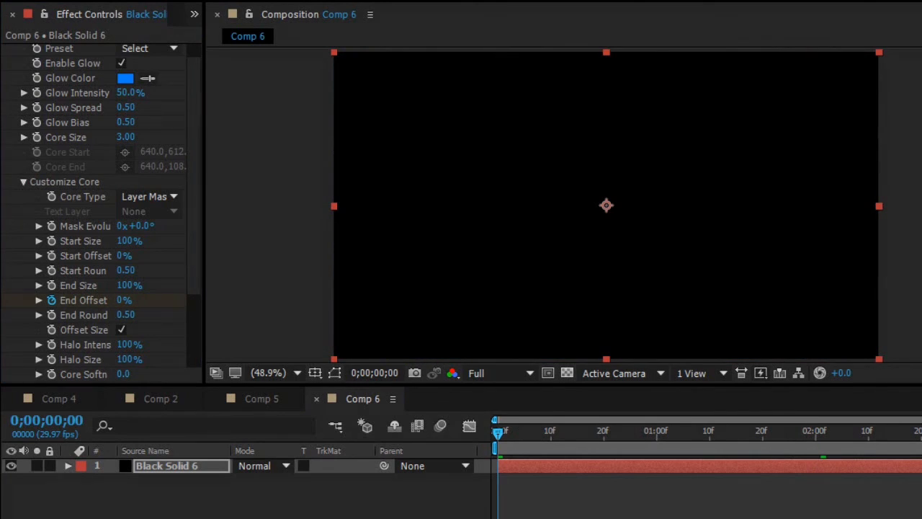
key(space)
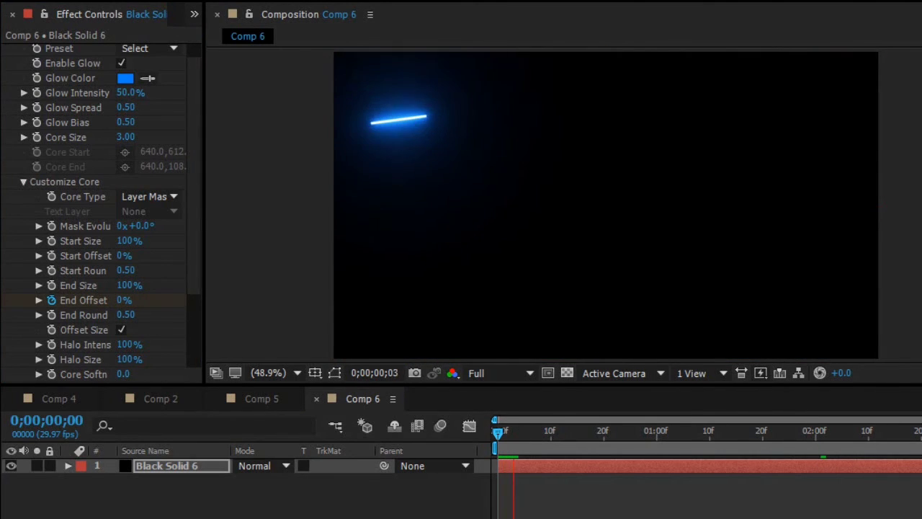